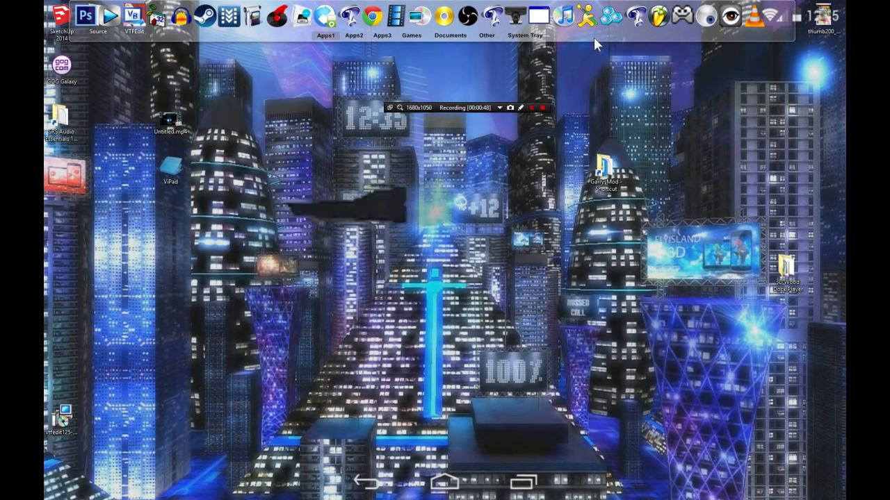
- Switch to Photoshop to view the round blue "g" icon and clear the recorder bar off the artwork
{"action": "left_click_drag", "start_coordinate": [606, 38], "coordinate": [632, 37]}
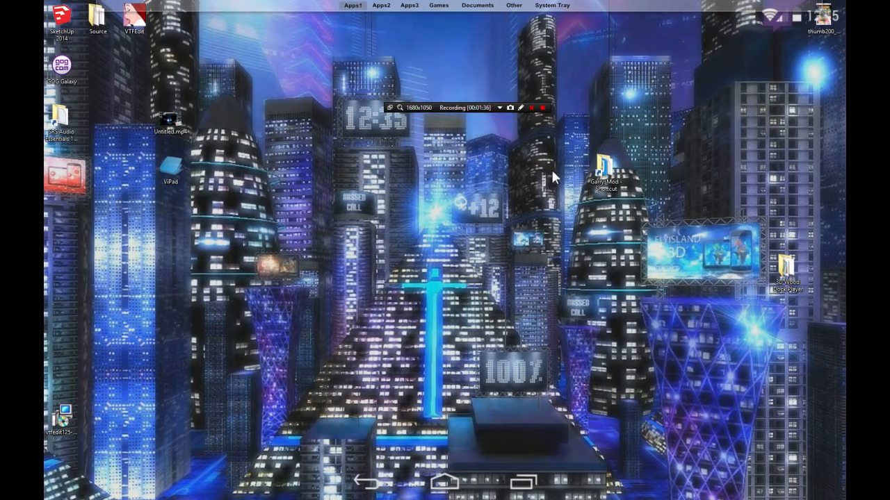
{"action": "key", "text": "alt+Tab"}
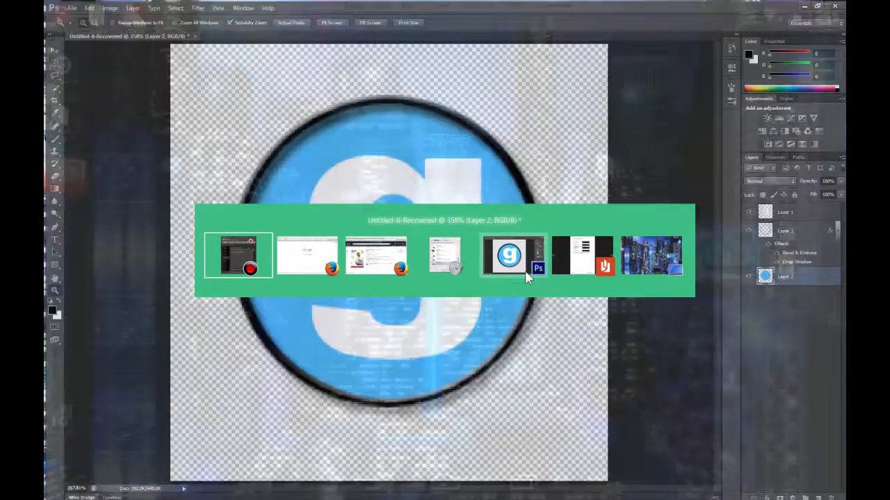
{"action": "left_click", "coordinate": [526, 272]}
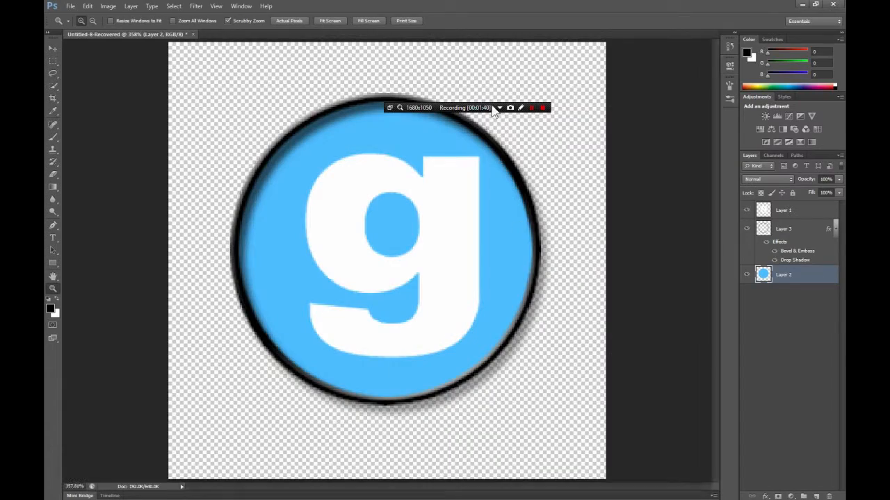
{"action": "left_click_drag", "start_coordinate": [472, 113], "coordinate": [538, 19]}
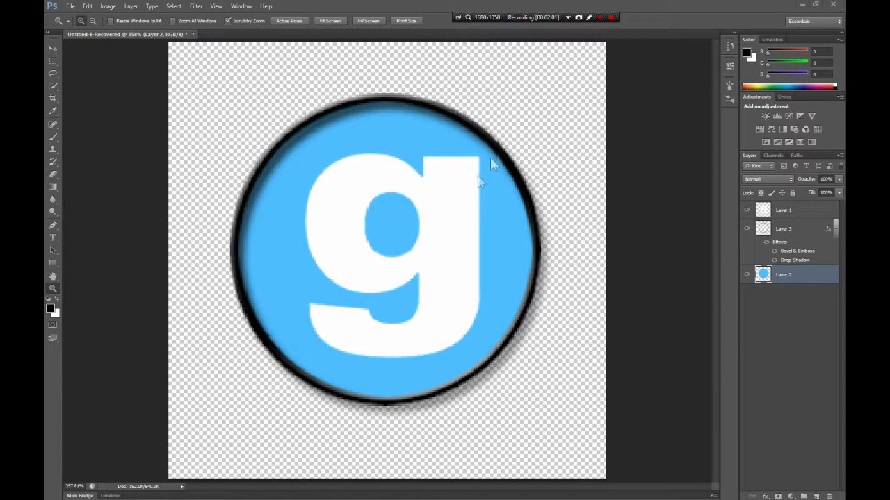
- Switch to Firefox and search Google Images for "Steam Game Icon"
{"action": "left_click_drag", "start_coordinate": [523, 105], "coordinate": [339, 3]}
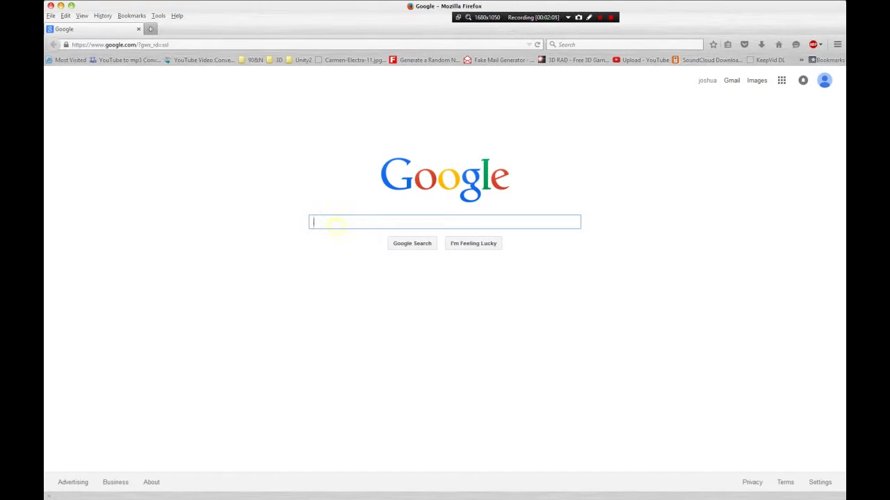
{"action": "type", "text": "Steam"}
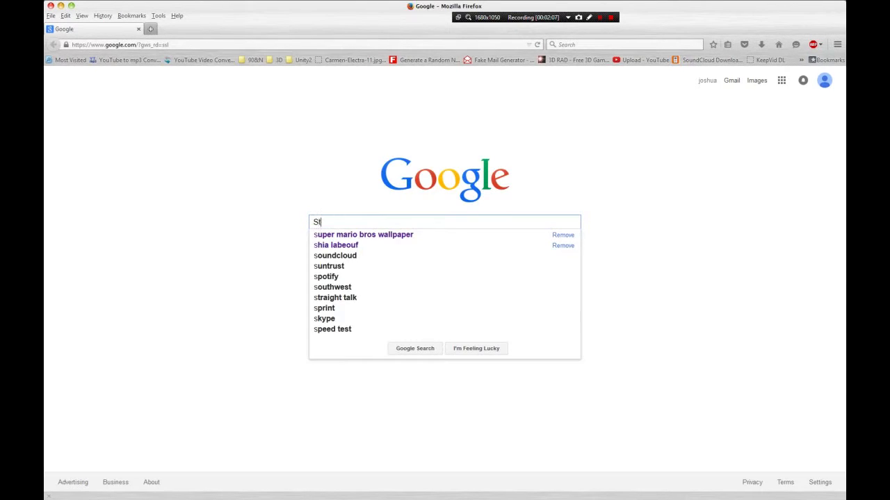
{"action": "key", "text": "Return"}
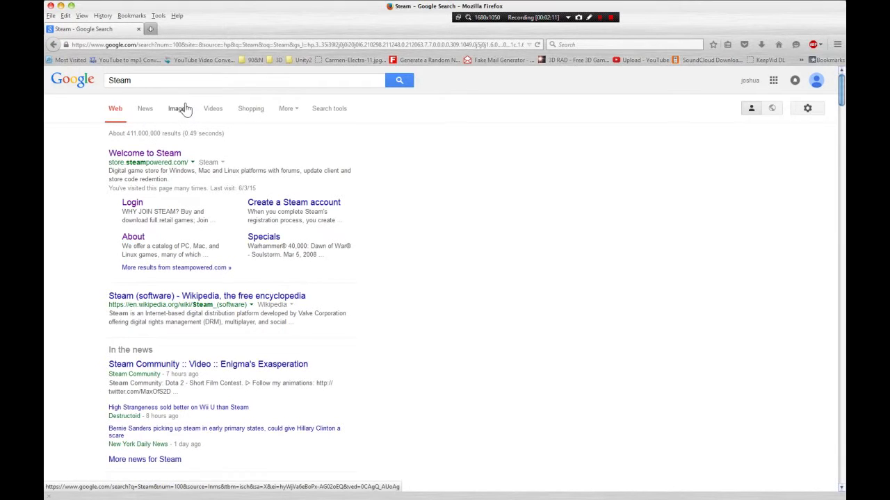
{"action": "left_click", "coordinate": [180, 83]}
{"action": "type", "text": "Game "}
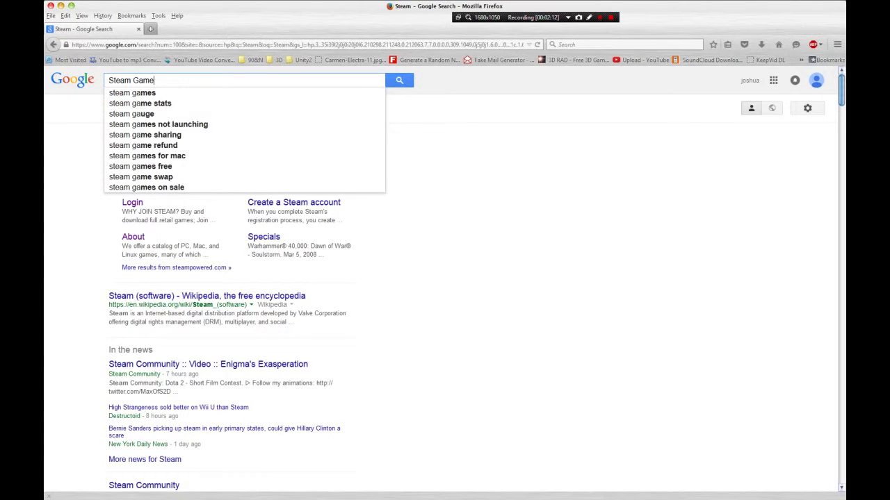
{"action": "type", "text": "Icon"}
{"action": "key", "text": "Return"}
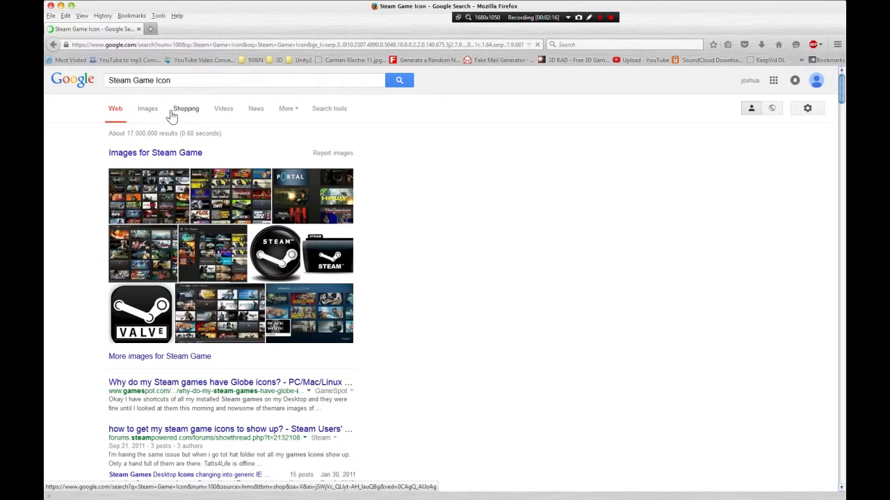
{"action": "left_click", "coordinate": [145, 118]}
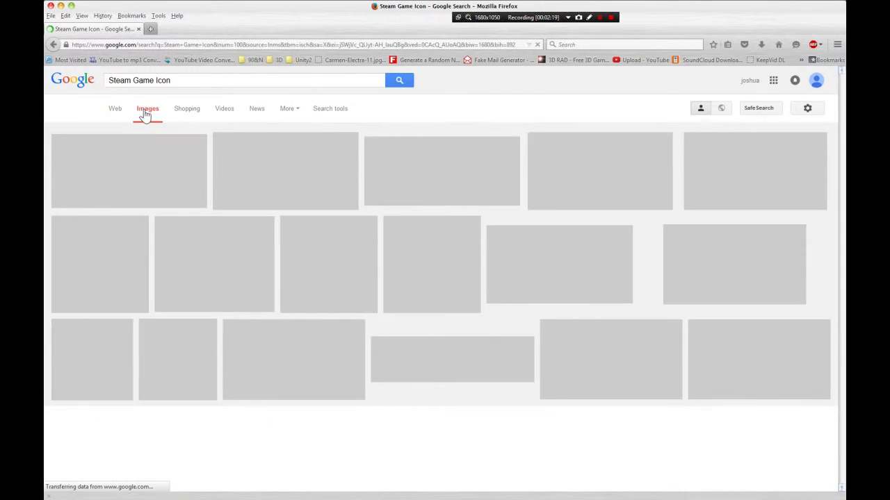
- Try to open the Game Dev Tycoon banner from the image results at full size in a new tab, and close that tab
{"action": "scroll", "coordinate": [606, 339], "scroll_direction": "down", "scroll_amount": 5}
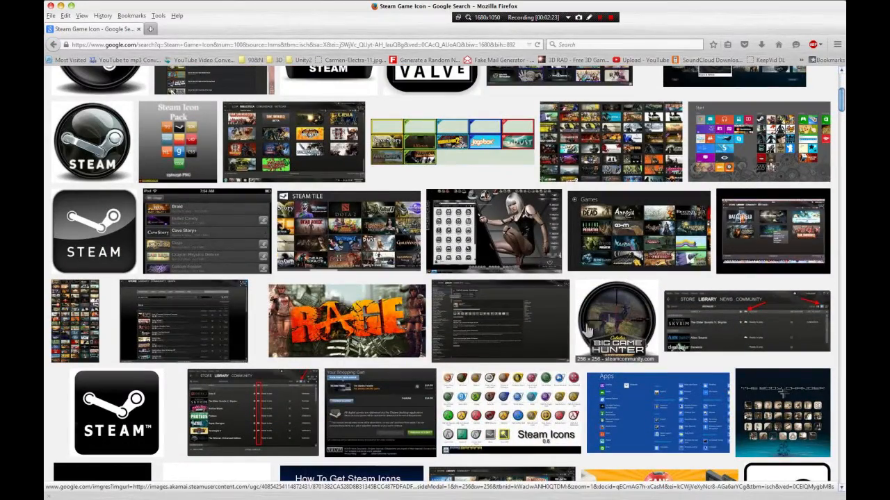
{"action": "scroll", "coordinate": [640, 311], "scroll_direction": "down", "scroll_amount": 7}
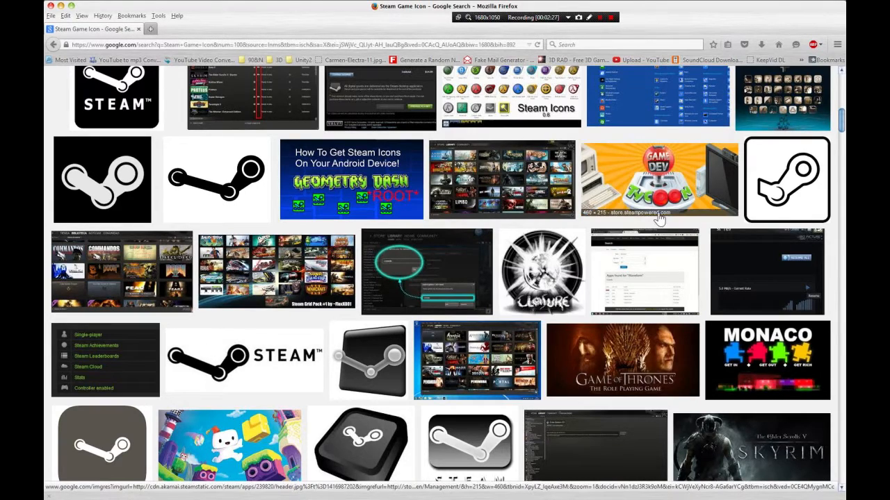
{"action": "scroll", "coordinate": [580, 278], "scroll_direction": "up", "scroll_amount": 1}
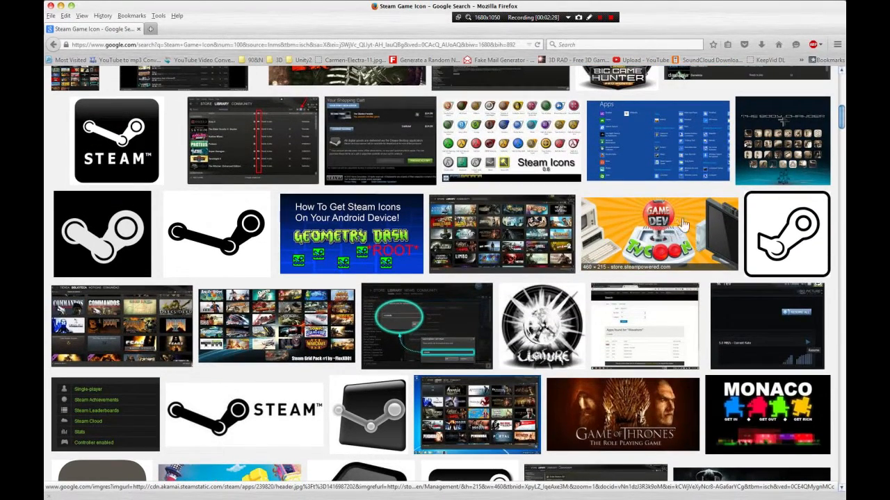
{"action": "right_click", "coordinate": [648, 231]}
{"action": "left_click", "coordinate": [660, 232]}
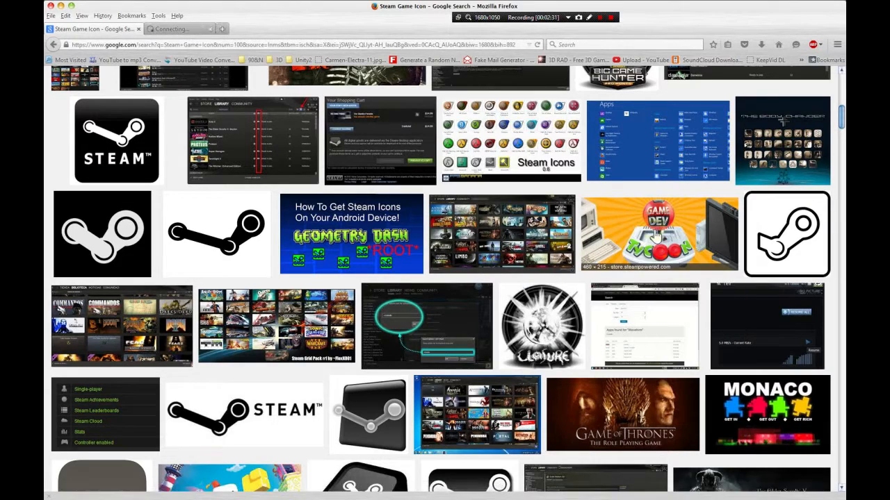
{"action": "left_click", "coordinate": [189, 30]}
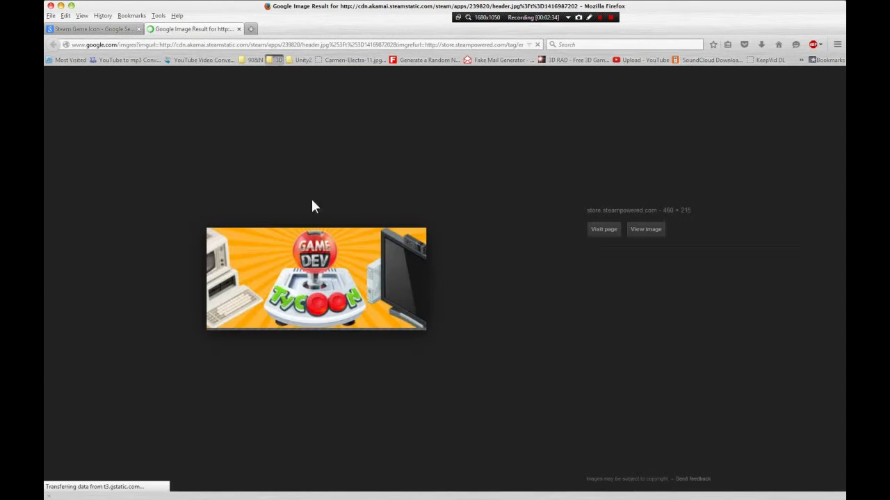
{"action": "left_click", "coordinate": [648, 229]}
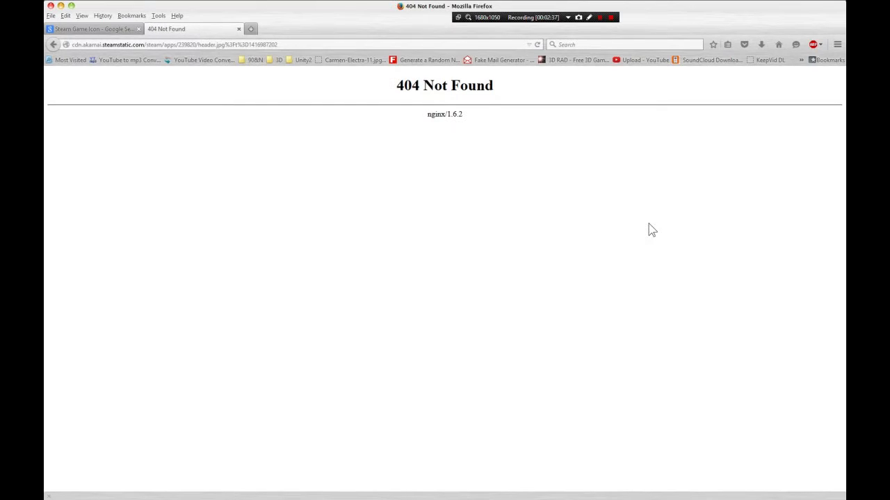
{"action": "left_click", "coordinate": [241, 30]}
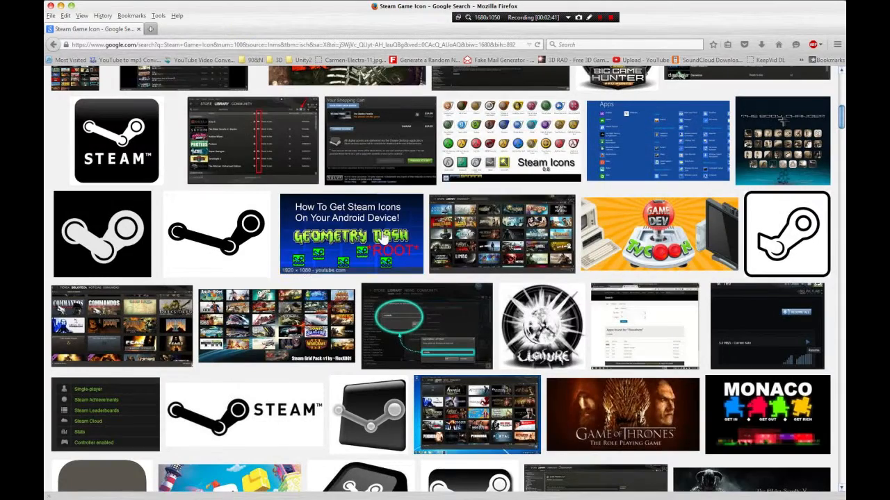
- Replace the image search with "minecraft wallpaper"
{"action": "scroll", "coordinate": [383, 238], "scroll_direction": "down", "scroll_amount": 6}
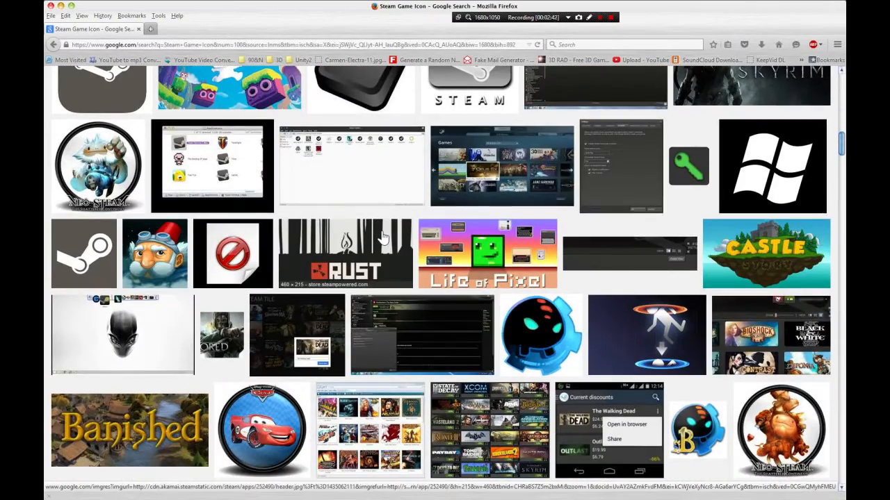
{"action": "scroll", "coordinate": [383, 238], "scroll_direction": "down", "scroll_amount": 2}
{"action": "scroll", "coordinate": [382, 238], "scroll_direction": "up", "scroll_amount": 4}
{"action": "scroll", "coordinate": [383, 238], "scroll_direction": "up", "scroll_amount": 8}
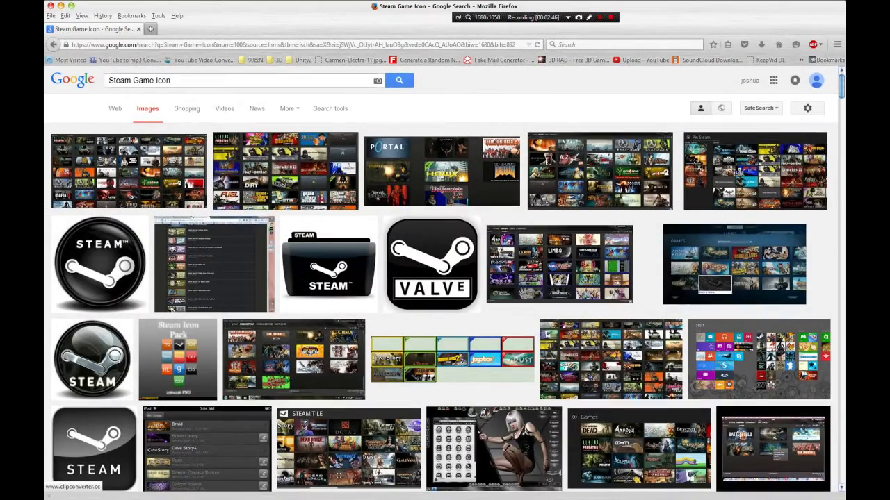
{"action": "triple_click", "coordinate": [164, 80]}
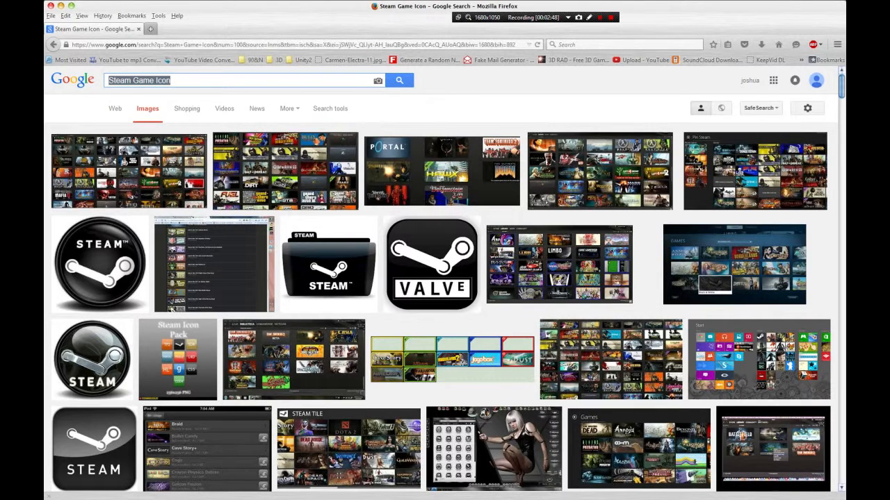
{"action": "type", "text": "Mine"}
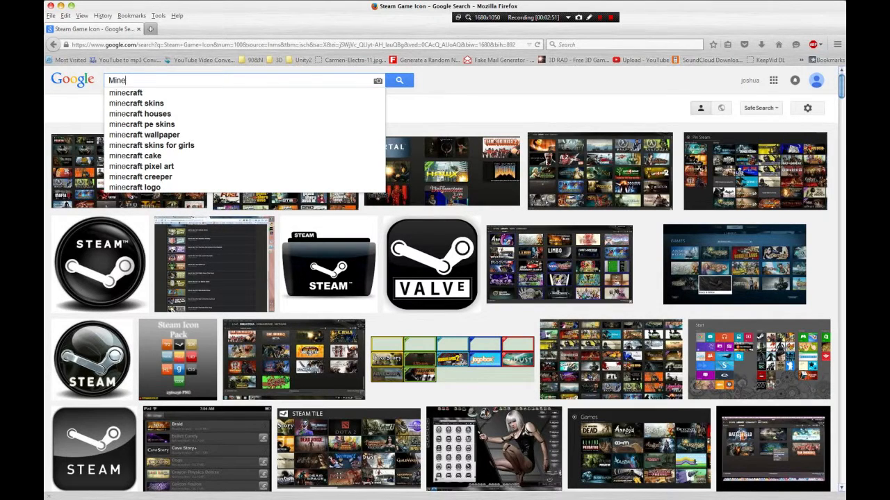
{"action": "key", "text": "Down"}
{"action": "type", "text": "wallpaper"}
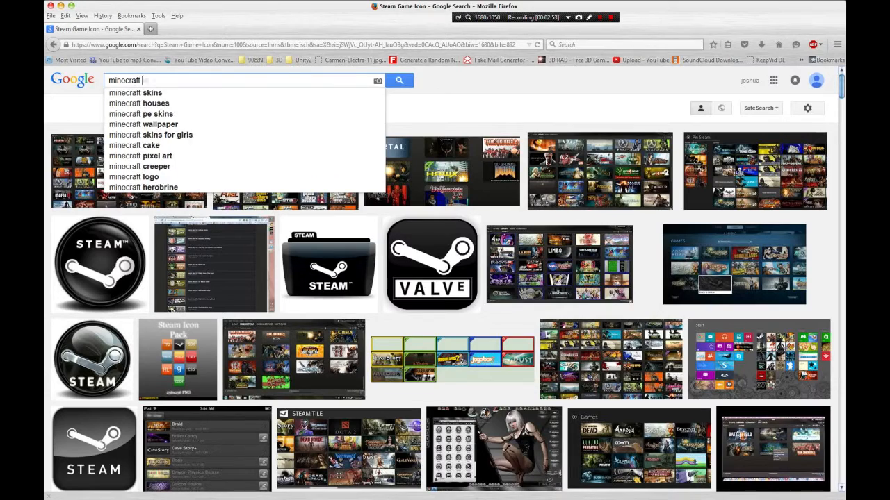
{"action": "key", "text": "Return"}
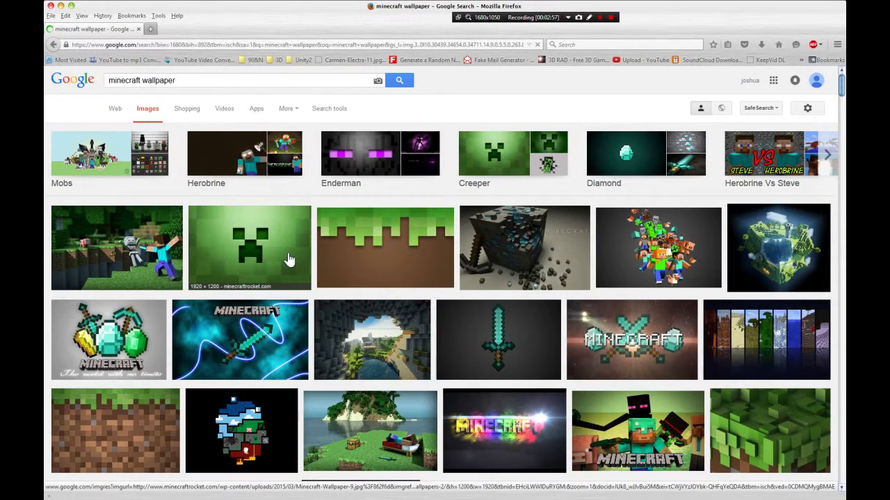
- Open the green creeper face wallpaper at full size in a new tab and copy the image
{"action": "right_click", "coordinate": [290, 259]}
{"action": "left_click", "coordinate": [309, 261]}
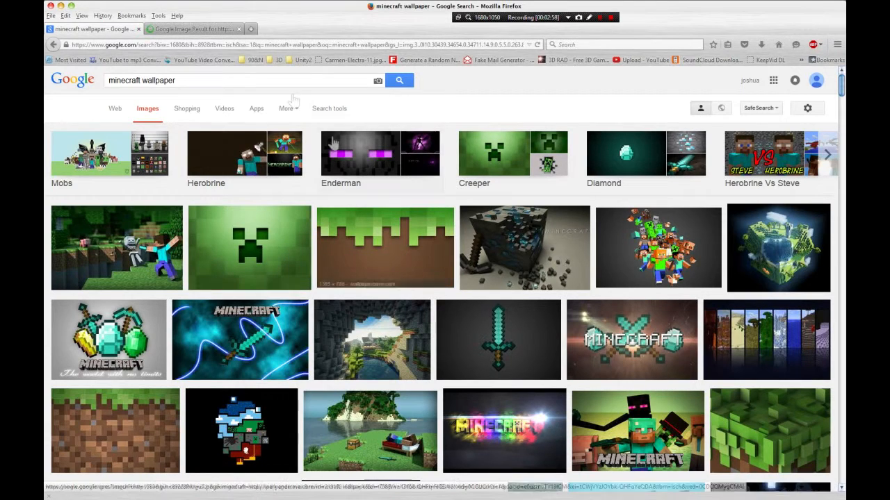
{"action": "left_click", "coordinate": [186, 31]}
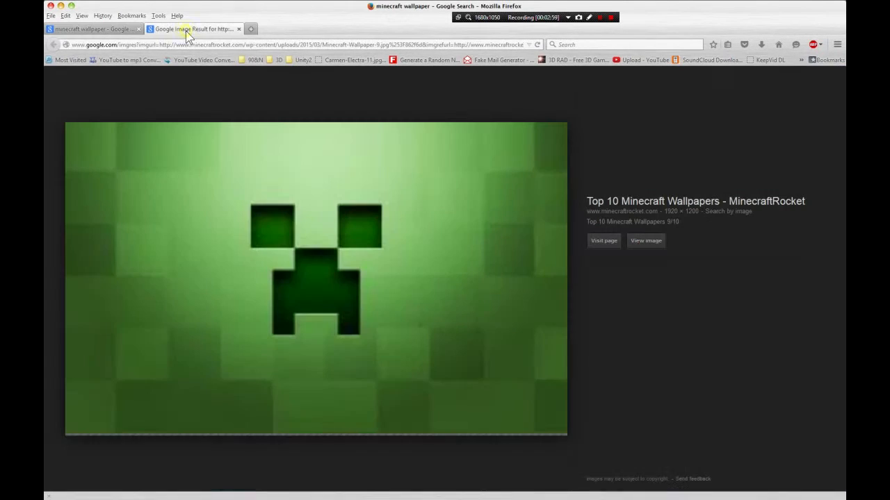
{"action": "left_click", "coordinate": [645, 250]}
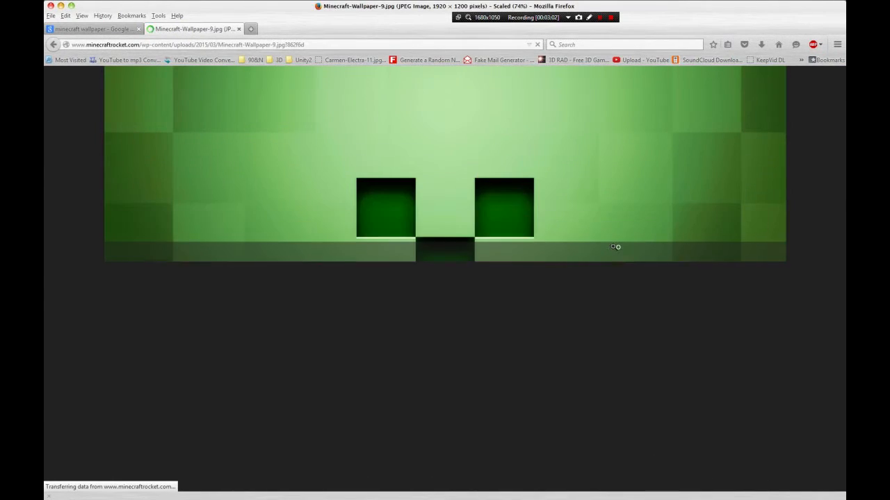
{"action": "right_click", "coordinate": [378, 176]}
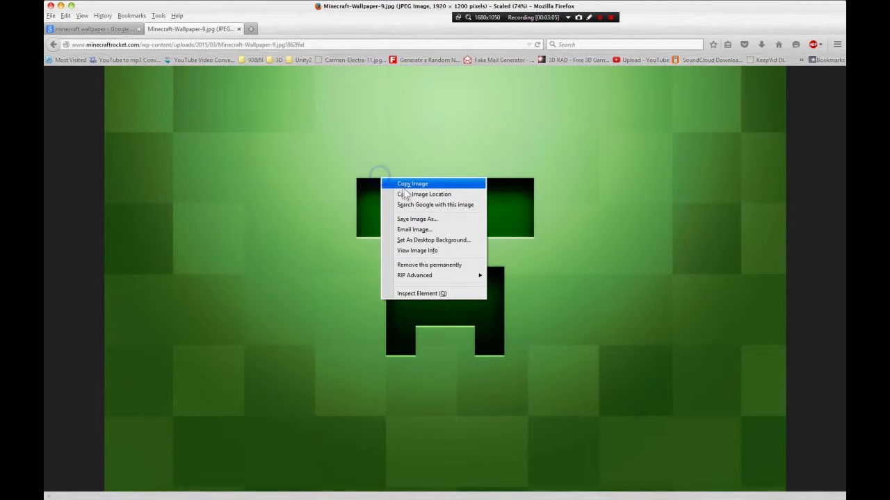
{"action": "left_click", "coordinate": [404, 186]}
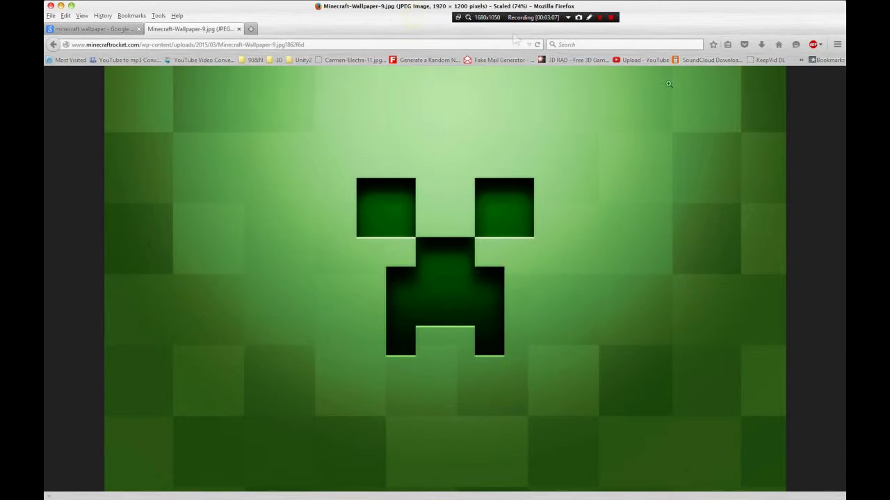
- Switch back to Photoshop and create a new document named Round_Icon, 150 pixels wide and 150 pixels high
{"action": "left_click_drag", "start_coordinate": [404, 6], "coordinate": [845, 153]}
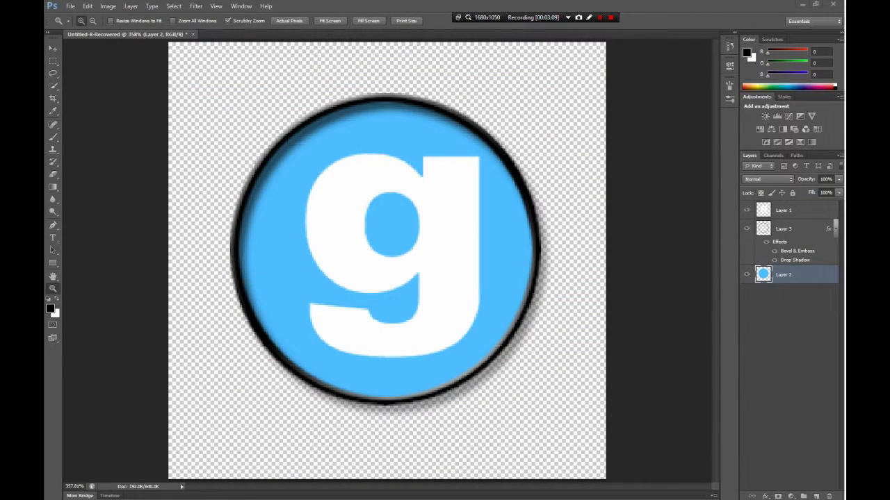
{"action": "left_click", "coordinate": [70, 7]}
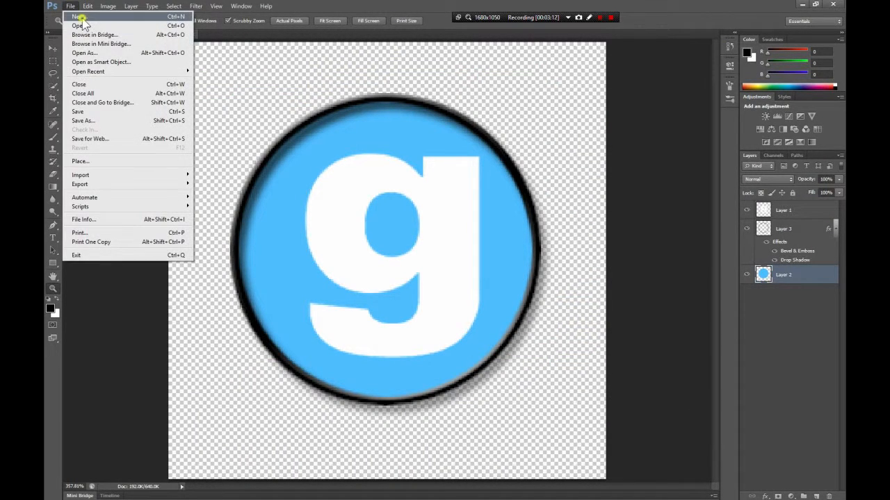
{"action": "left_click", "coordinate": [82, 16]}
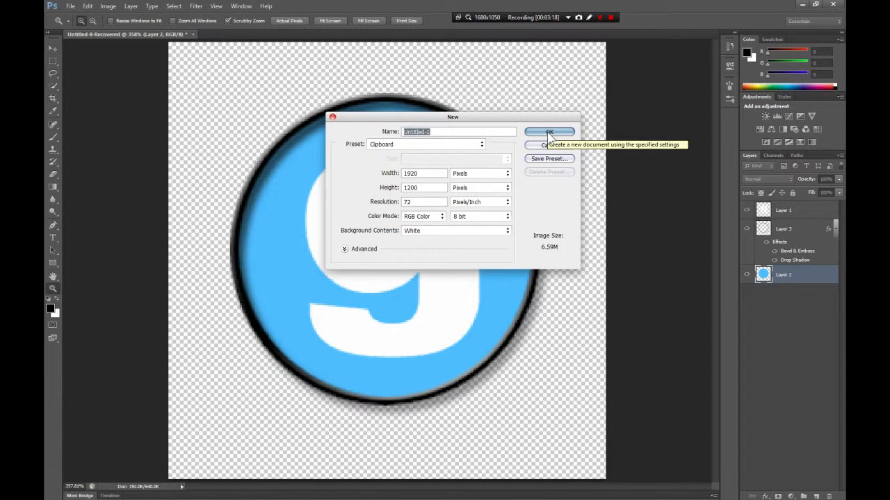
{"action": "type", "text": "R"}
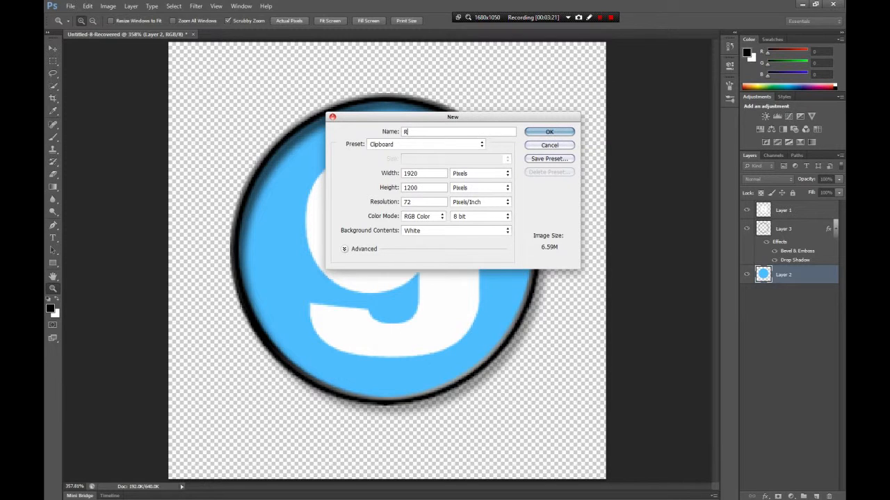
{"action": "type", "text": "ound"}
{"action": "type", "text": "150"}
{"action": "key", "text": "Tab"}
{"action": "key", "text": "Tab"}
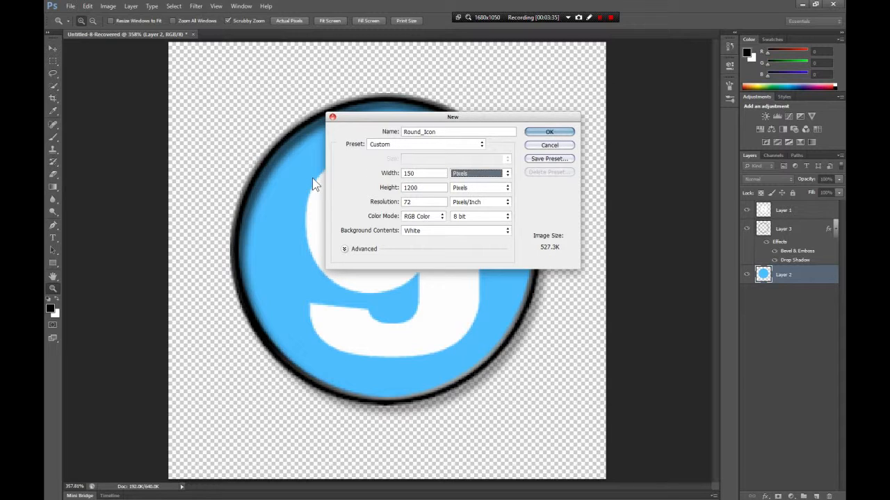
{"action": "type", "text": "150"}
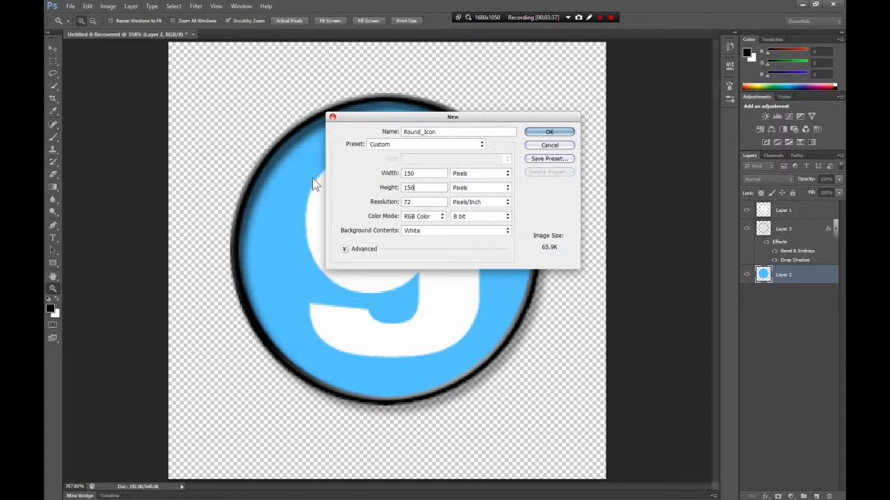
{"action": "key", "text": "Return"}
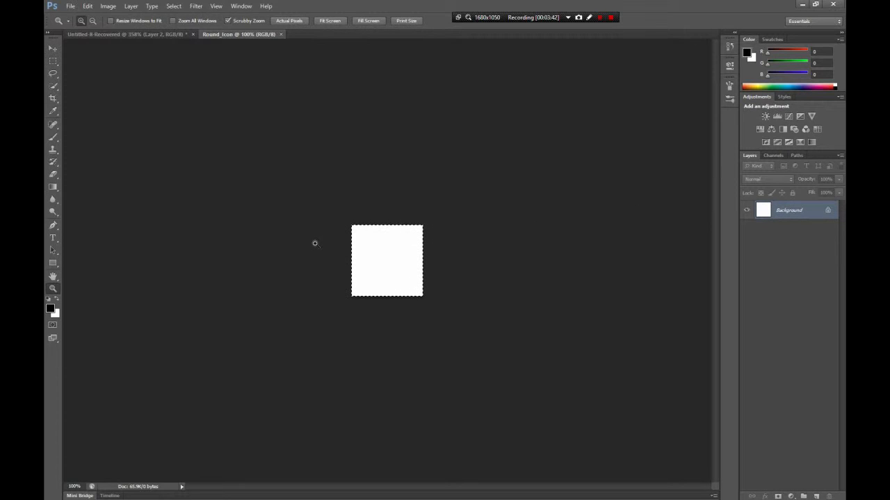
- Convert the locked Background into a regular layer and clear its white fill to transparency
{"action": "key", "text": "shift+F5"}
{"action": "left_click", "coordinate": [506, 161]}
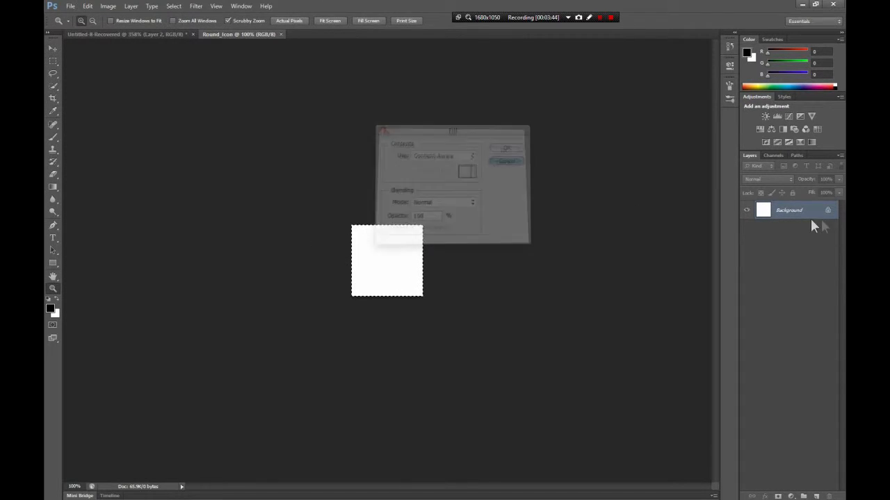
{"action": "double_click", "coordinate": [795, 221]}
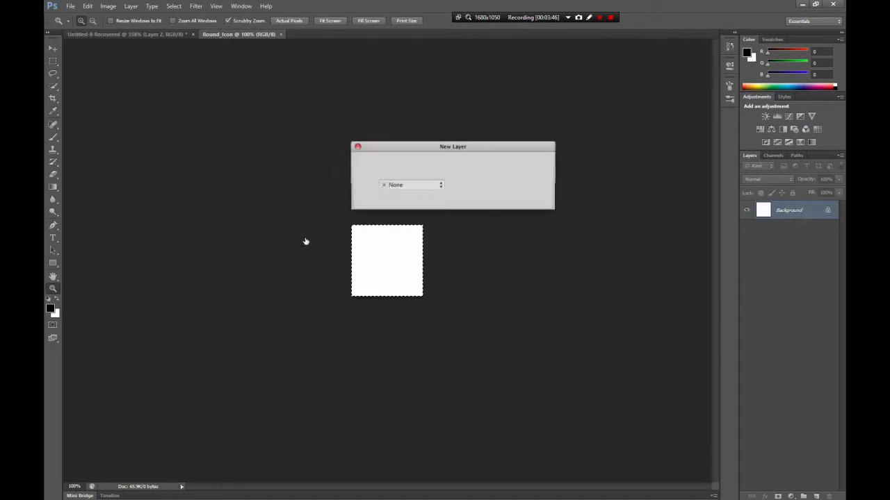
{"action": "left_click", "coordinate": [533, 162]}
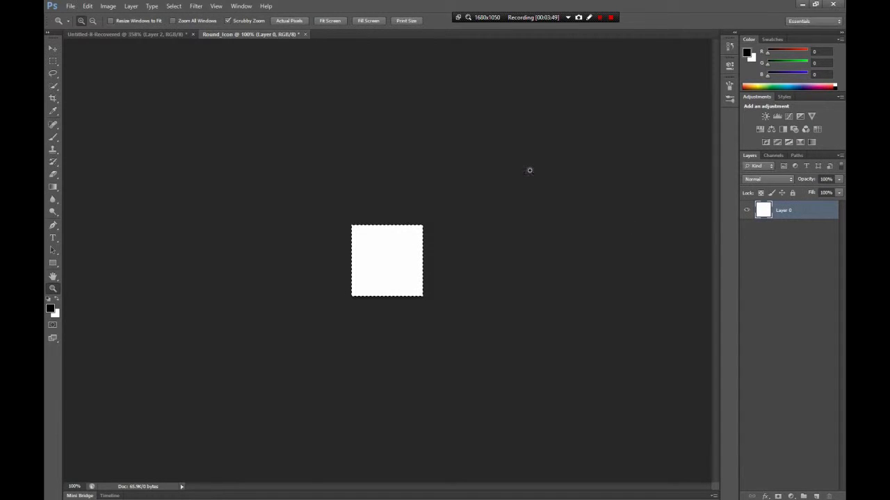
{"action": "key", "text": "Delete"}
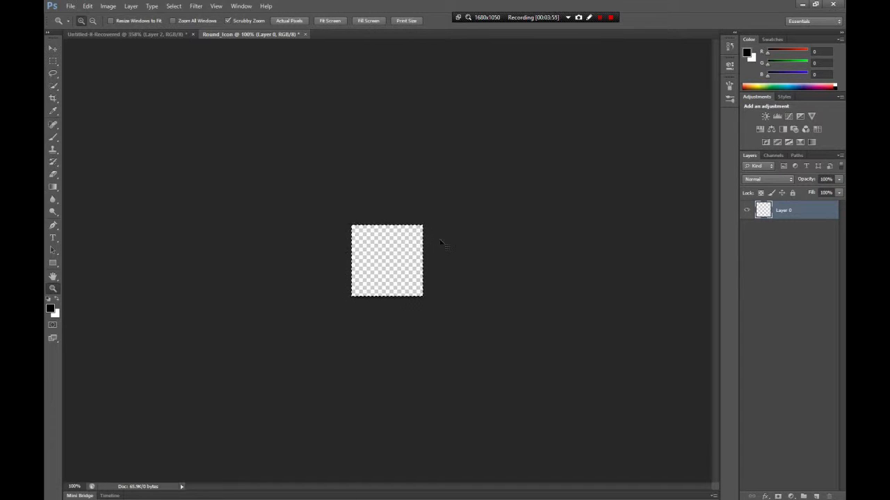
- Paste the copied creeper image and scale it down to fit the square canvas
{"action": "key", "text": "ctrl+v"}
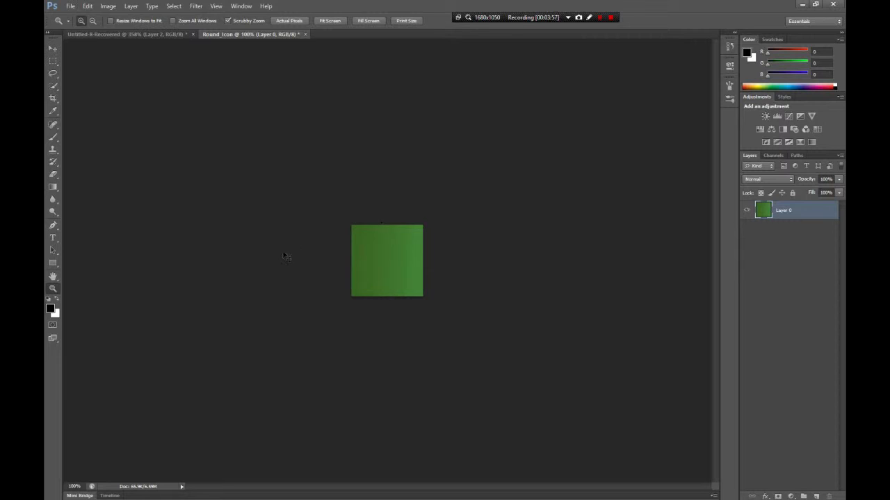
{"action": "key", "text": "ctrl+t"}
{"action": "left_click_drag", "start_coordinate": [352, 225], "coordinate": [647, 405]}
{"action": "left_click_drag", "start_coordinate": [671, 435], "coordinate": [154, 92]}
{"action": "left_click_drag", "start_coordinate": [132, 62], "coordinate": [422, 296]}
{"action": "left_click", "coordinate": [55, 286]}
{"action": "key", "text": "Return"}
{"action": "left_click_drag", "start_coordinate": [390, 251], "coordinate": [438, 219]}
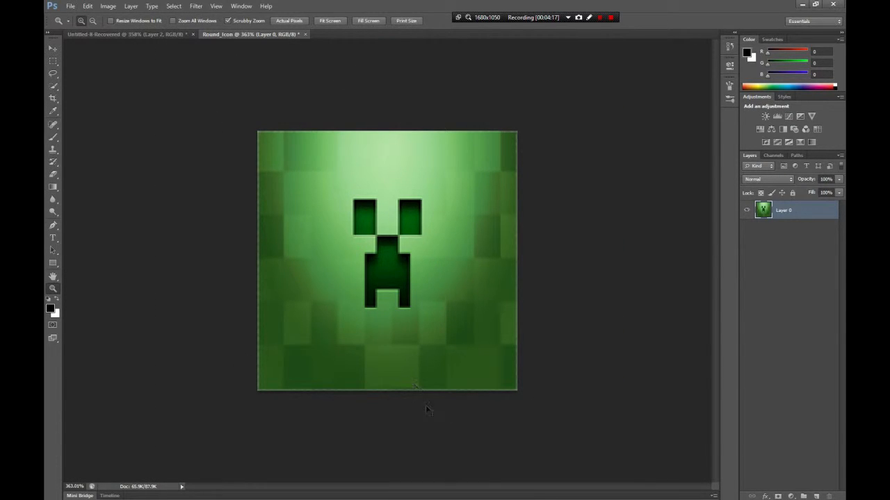
- Enlarge the creeper image slightly past the canvas edges, to about 106% width and 105% height, and apply the transformation
{"action": "key", "text": "ctrl+t"}
{"action": "left_click_drag", "start_coordinate": [517, 391], "coordinate": [526, 399]}
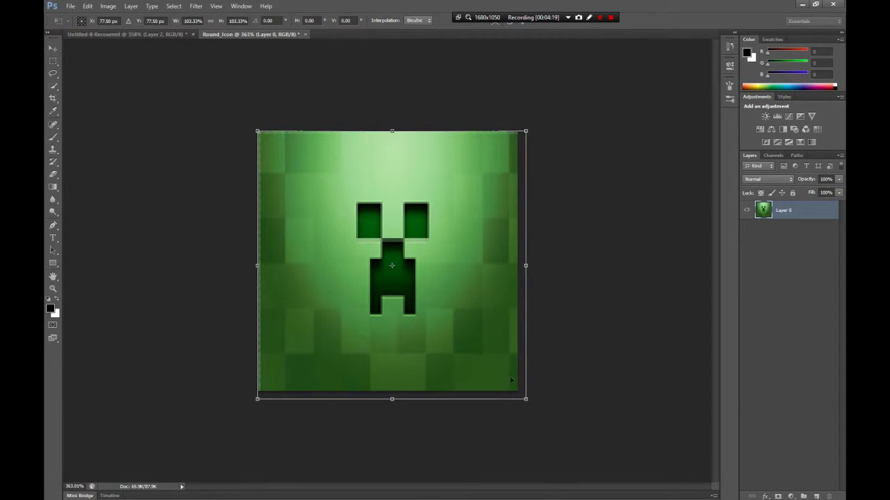
{"action": "left_click_drag", "start_coordinate": [259, 129], "coordinate": [249, 126]}
{"action": "left_click", "coordinate": [53, 290]}
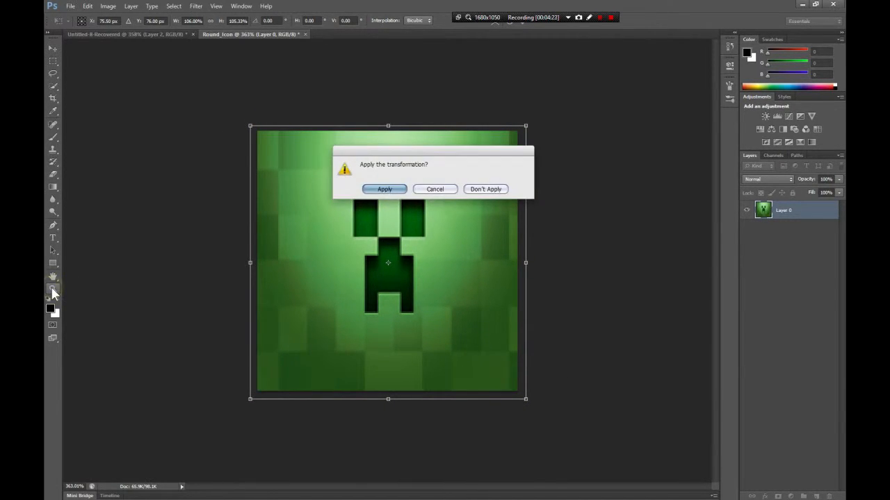
{"action": "key", "text": "Return"}
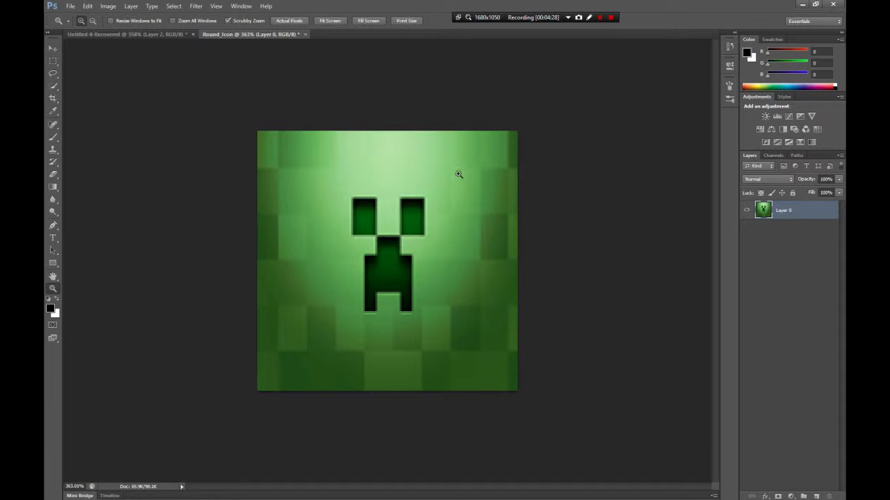
- Draw a nearly circular elliptical selection around the creeper's face and add a new layer named Layer 1
{"action": "left_click_drag", "start_coordinate": [58, 61], "coordinate": [80, 71]}
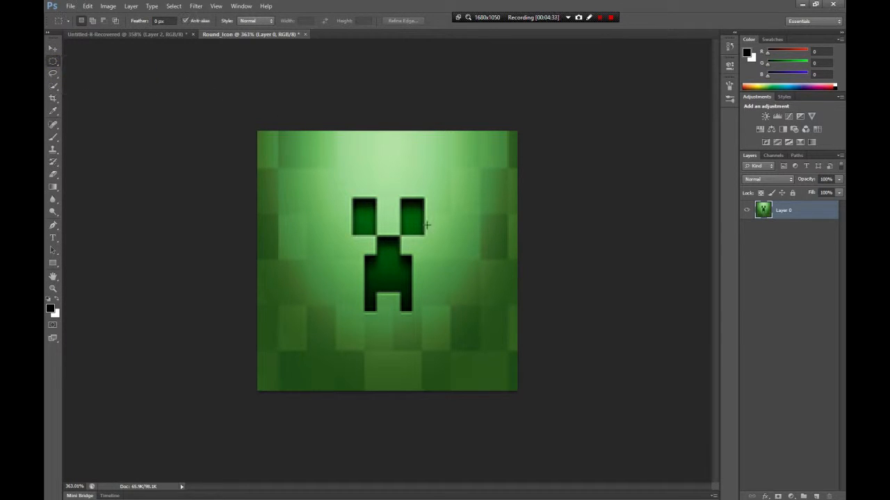
{"action": "left_click_drag", "start_coordinate": [291, 155], "coordinate": [487, 363]}
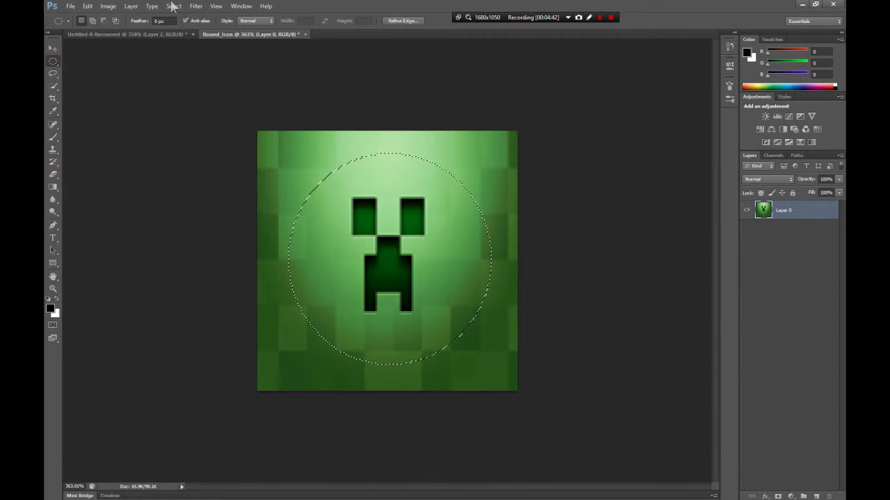
{"action": "left_click", "coordinate": [131, 6]}
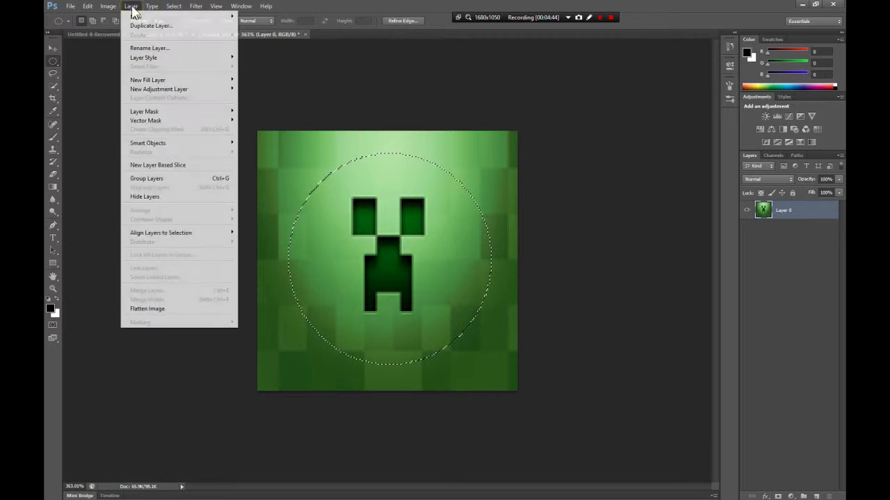
{"action": "mouse_move", "coordinate": [140, 17]}
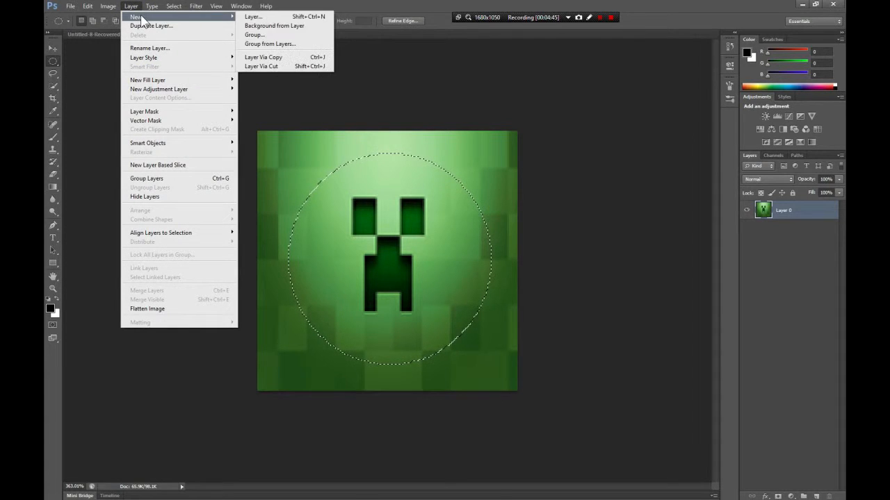
{"action": "left_click", "coordinate": [323, 17]}
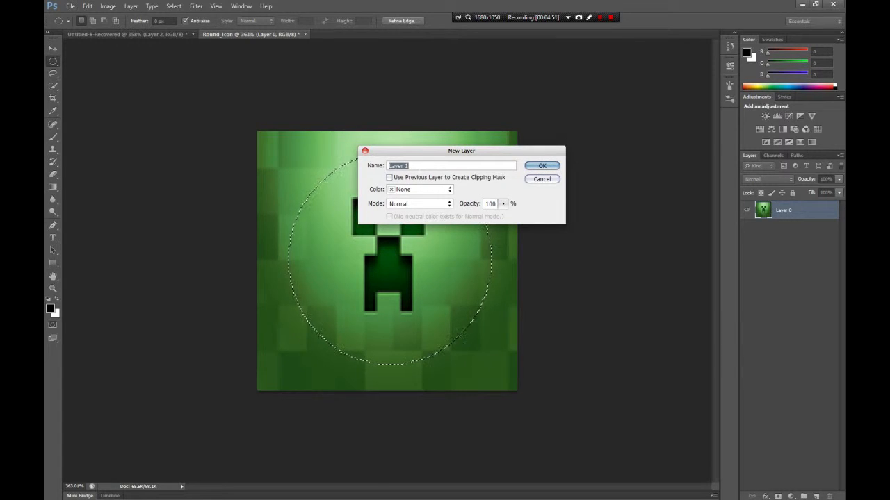
{"action": "left_click", "coordinate": [543, 168]}
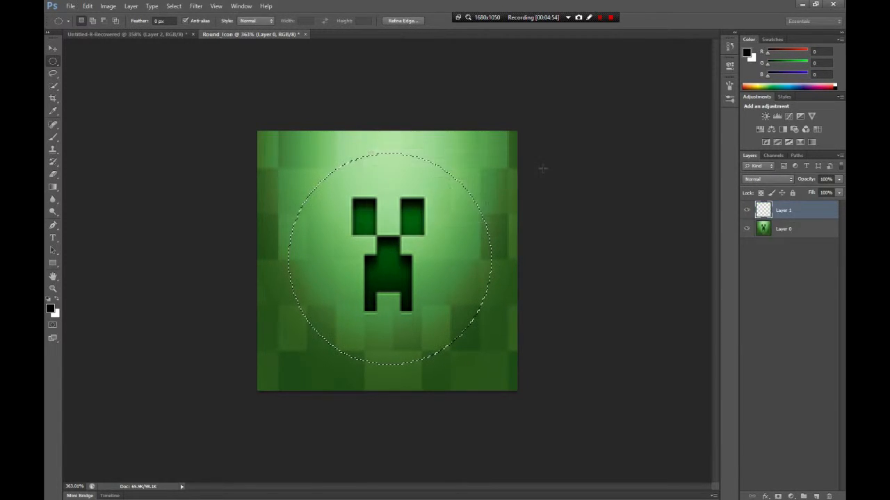
- Fill the elliptical selection with black on Layer 1 using the Paint Bucket, and invert the selection
{"action": "left_click", "coordinate": [52, 187]}
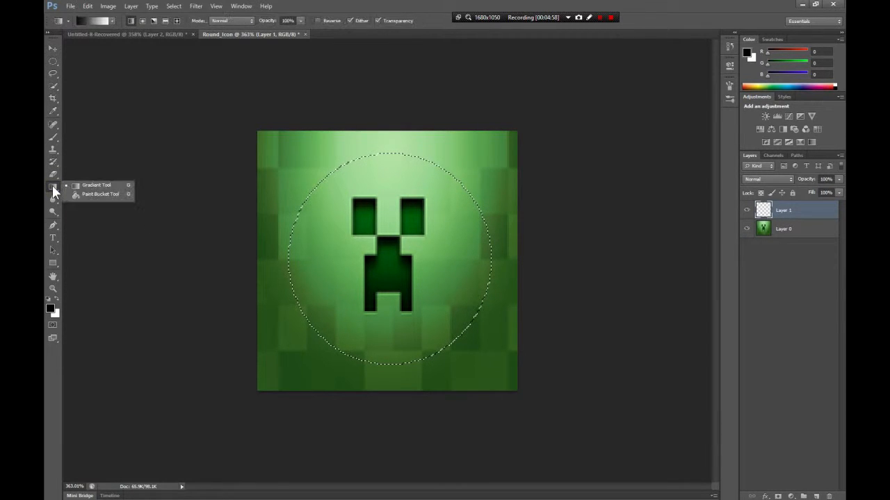
{"action": "left_click", "coordinate": [94, 194]}
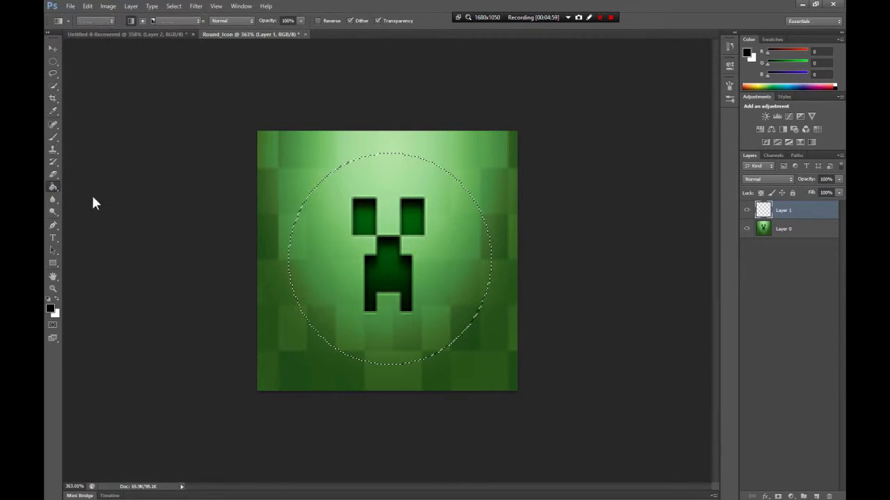
{"action": "left_click", "coordinate": [368, 251]}
{"action": "left_click", "coordinate": [743, 208]}
{"action": "left_click", "coordinate": [743, 208]}
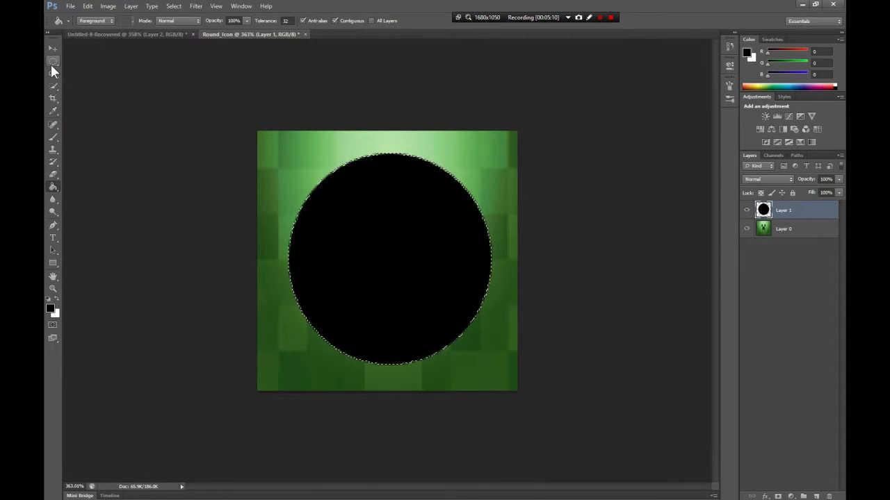
{"action": "key", "text": "ctrl+shift+i"}
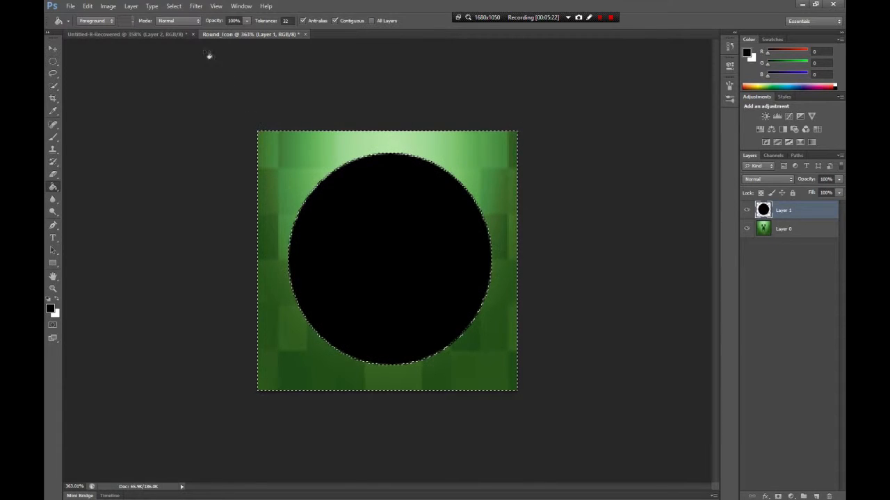
- Try to expand the inverted selection by 4 pixels
{"action": "left_click", "coordinate": [174, 6]}
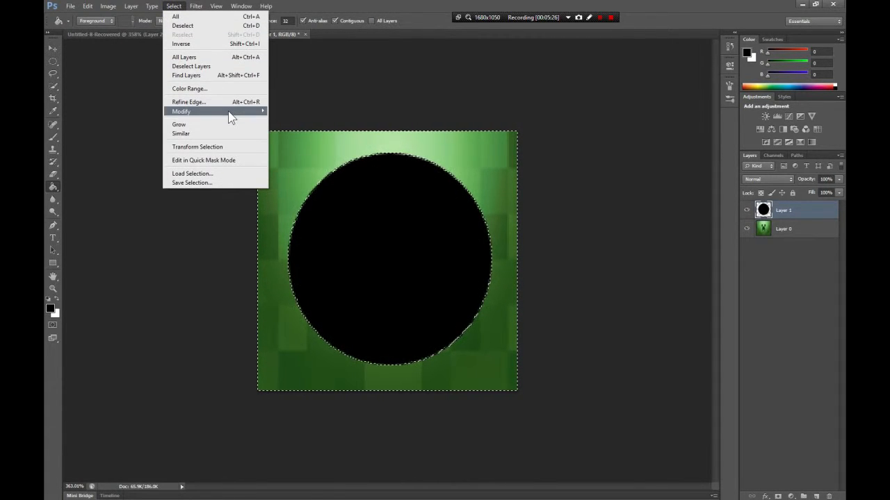
{"action": "mouse_move", "coordinate": [231, 118]}
{"action": "left_click", "coordinate": [305, 129]}
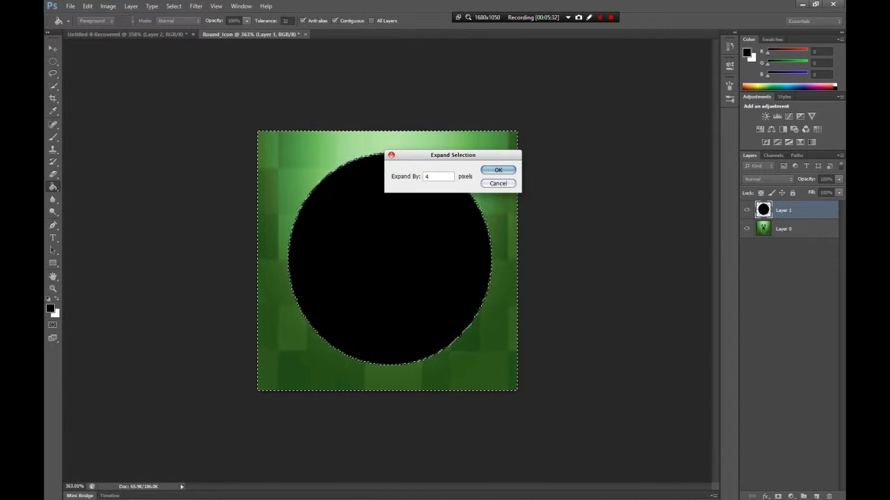
{"action": "left_click", "coordinate": [502, 170]}
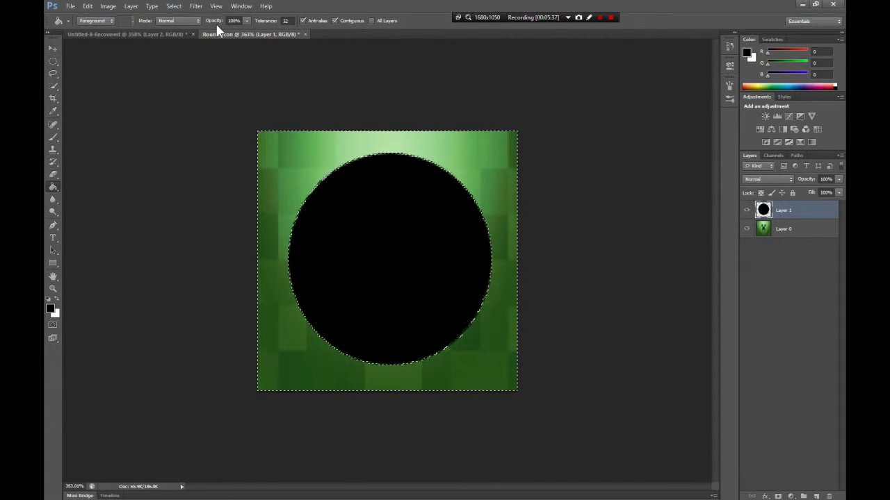
- Expand the selection by 5 pixels and invert it to delete the black disc's interior, leaving a ring around the creeper's face
{"action": "left_click", "coordinate": [173, 6]}
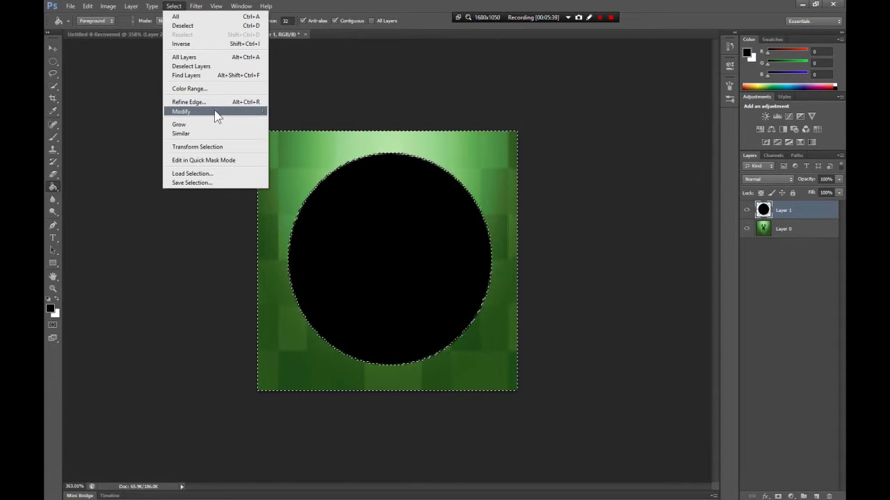
{"action": "mouse_move", "coordinate": [208, 112]}
{"action": "left_click", "coordinate": [295, 130]}
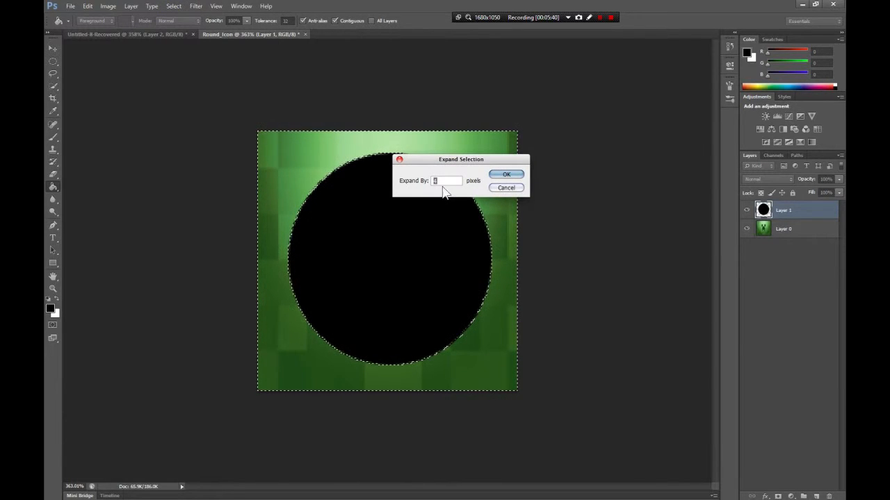
{"action": "left_click", "coordinate": [514, 175]}
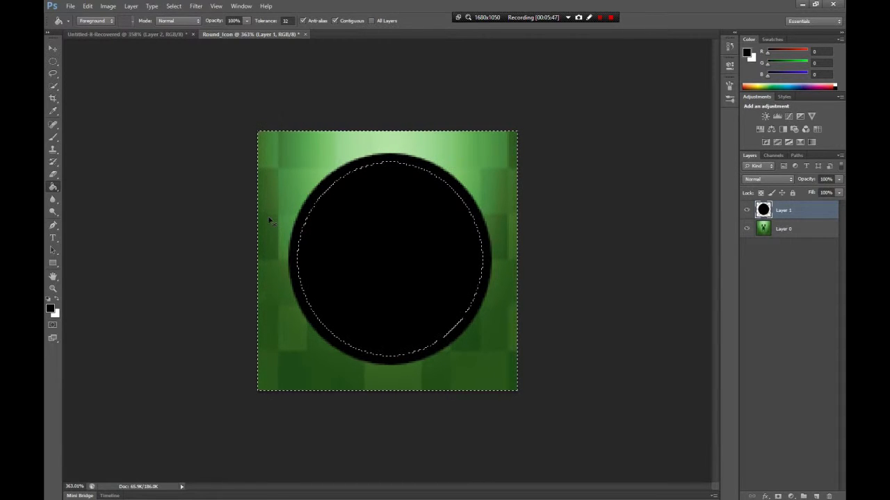
{"action": "key", "text": "ctrl+shift+i"}
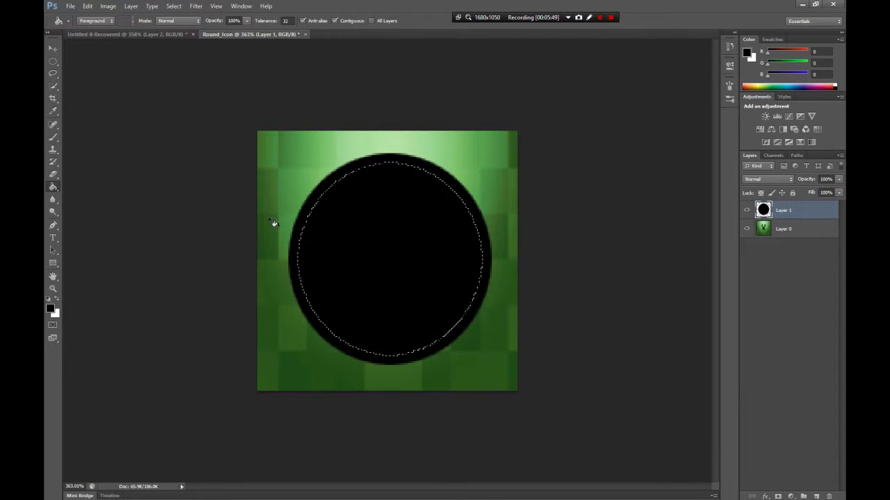
{"action": "key", "text": "Delete"}
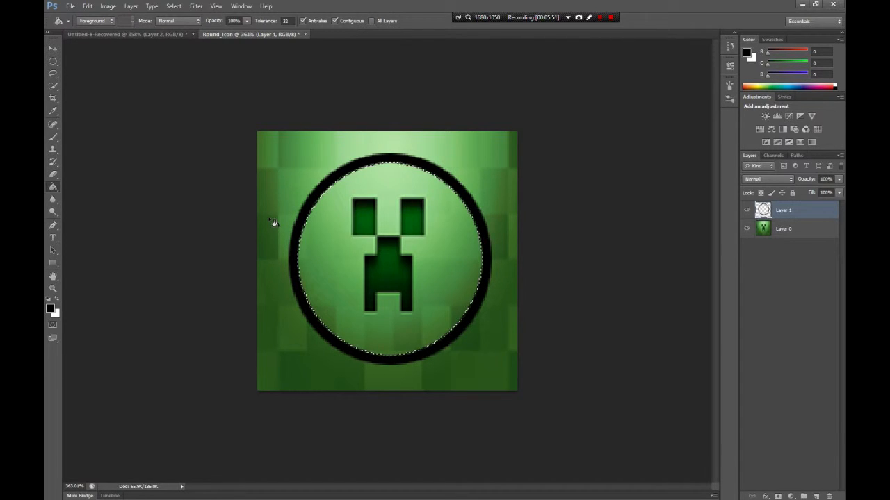
- Select the area outside the black ring with the Magic Wand and delete it from Layer 0, clearing the selection at the end
{"action": "left_click", "coordinate": [53, 77]}
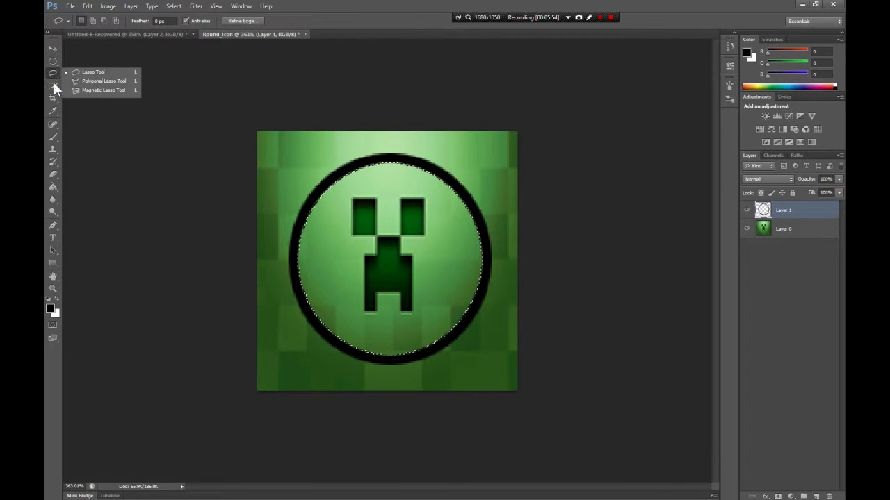
{"action": "left_click_drag", "start_coordinate": [52, 85], "coordinate": [82, 90]}
{"action": "key", "text": "ctrl+d"}
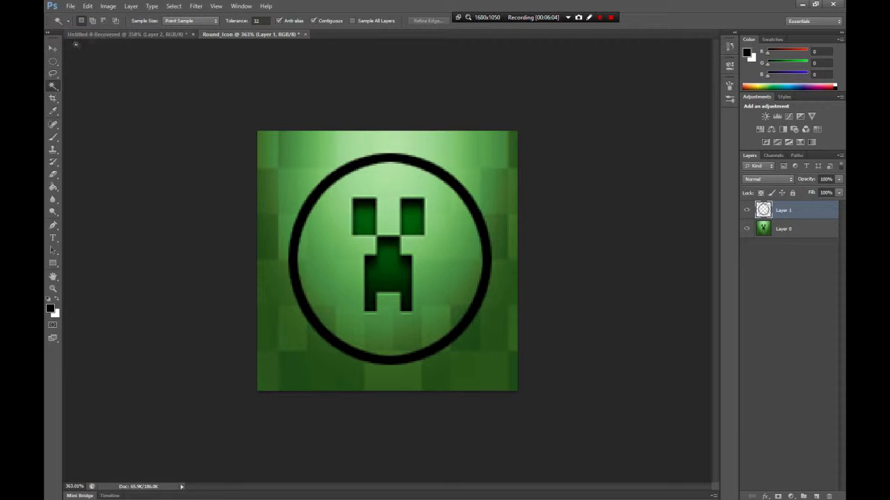
{"action": "left_click", "coordinate": [306, 164]}
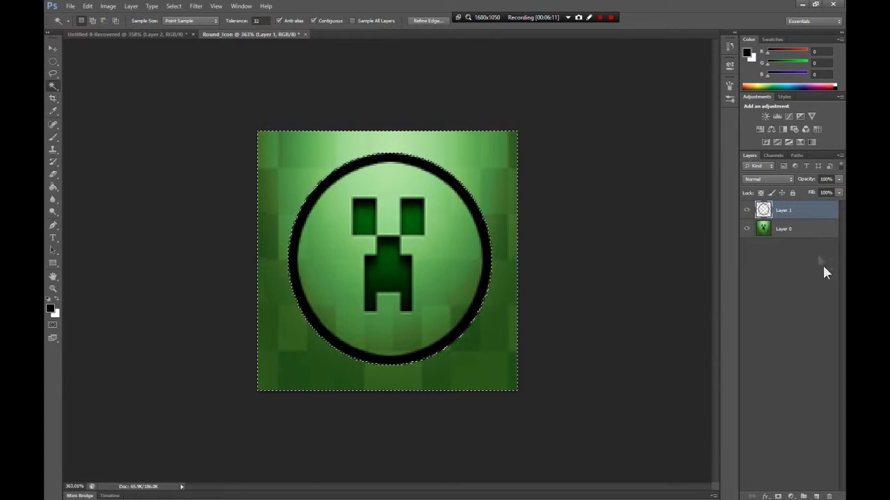
{"action": "left_click", "coordinate": [779, 229]}
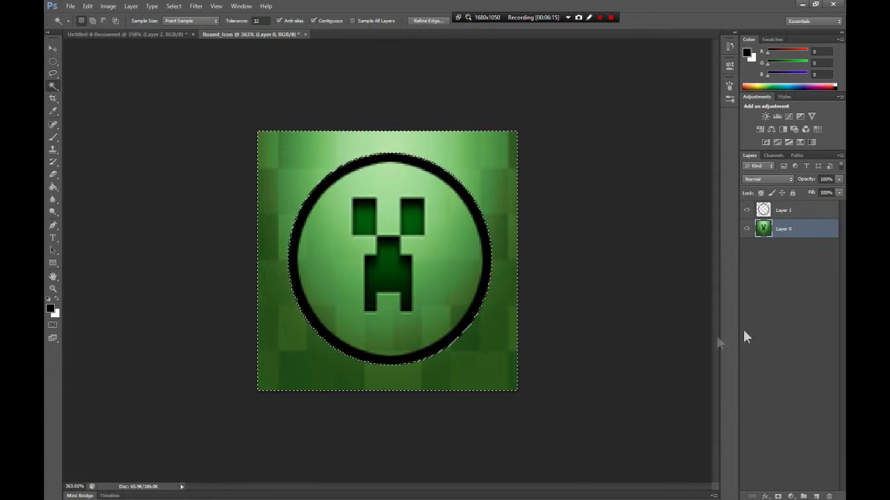
{"action": "key", "text": "Delete"}
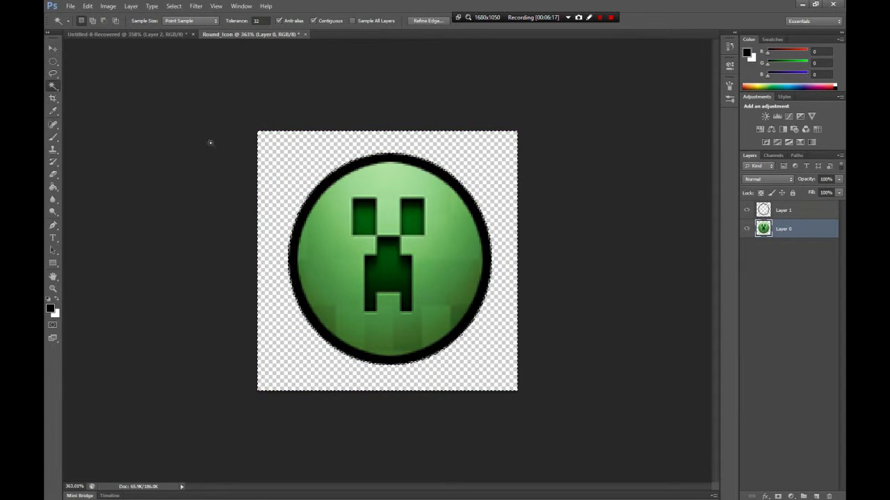
{"action": "key", "text": "ctrl+d"}
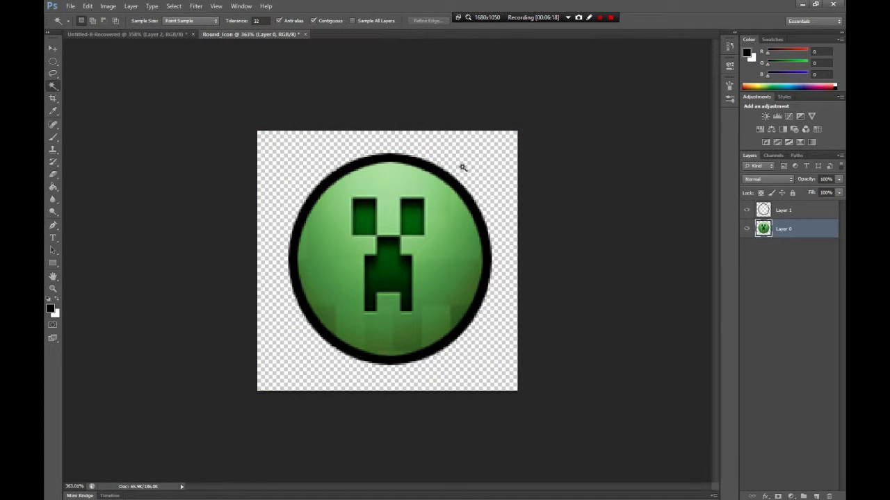
- Apply Drop Shadow and Bevel & Emboss effects with their preset values to the black ring on Layer 1
{"action": "left_click", "coordinate": [811, 214]}
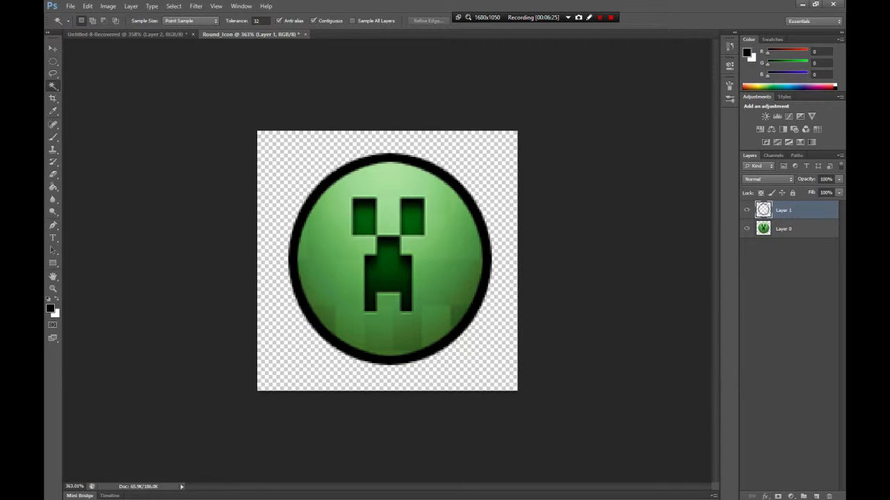
{"action": "left_click", "coordinate": [766, 497]}
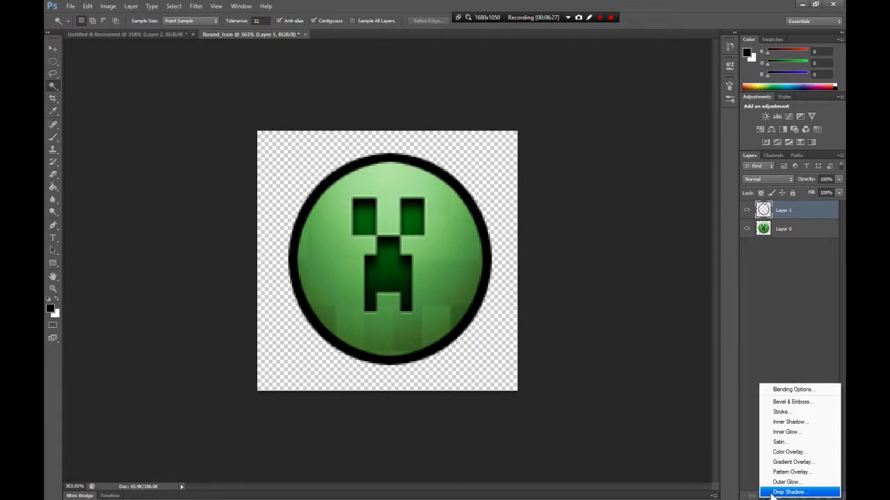
{"action": "left_click", "coordinate": [771, 493]}
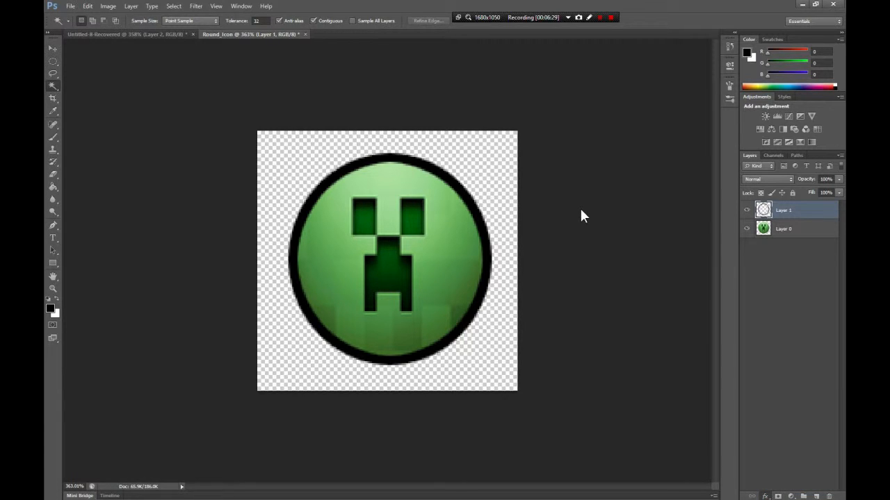
{"action": "left_click_drag", "start_coordinate": [436, 95], "coordinate": [704, 135]}
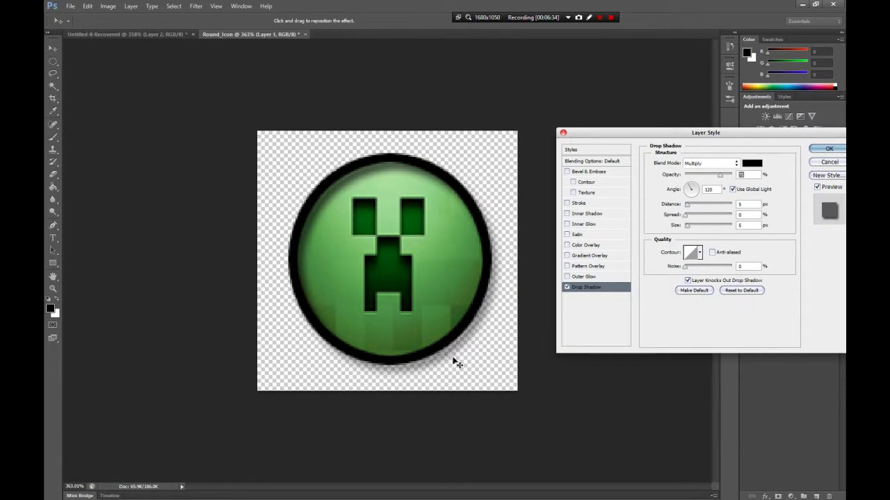
{"action": "left_click", "coordinate": [567, 171]}
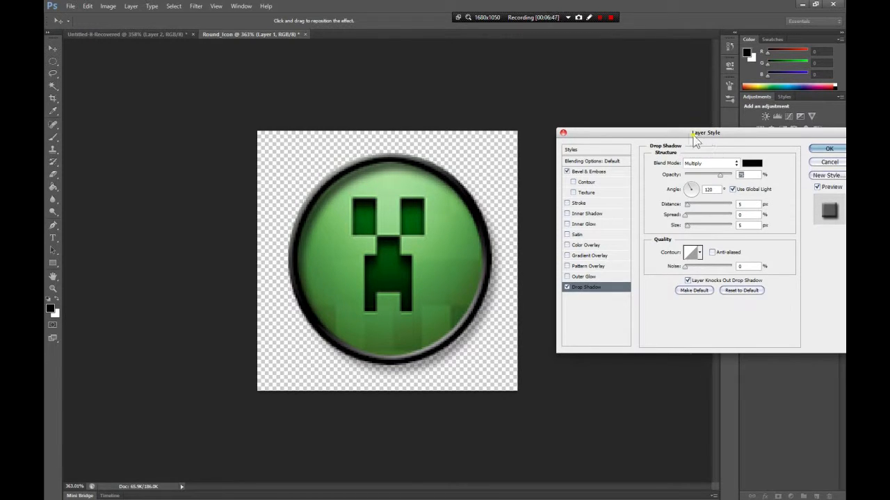
{"action": "left_click_drag", "start_coordinate": [695, 139], "coordinate": [655, 139]}
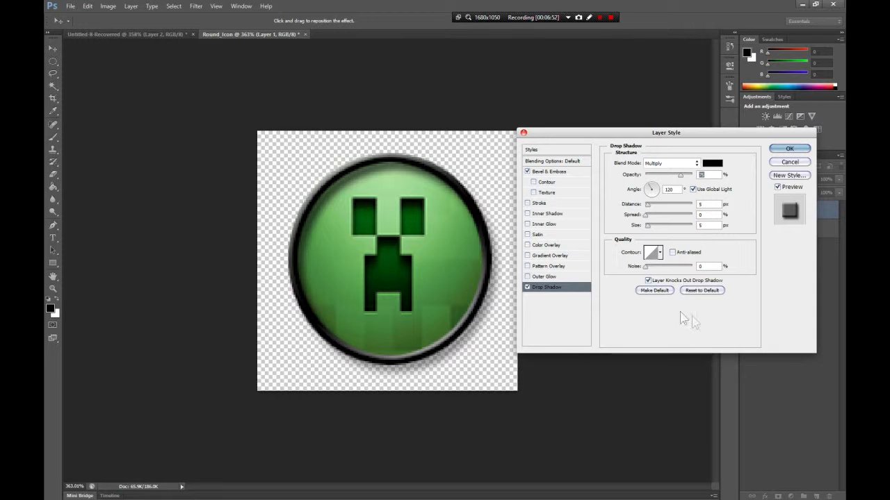
{"action": "left_click", "coordinate": [794, 148]}
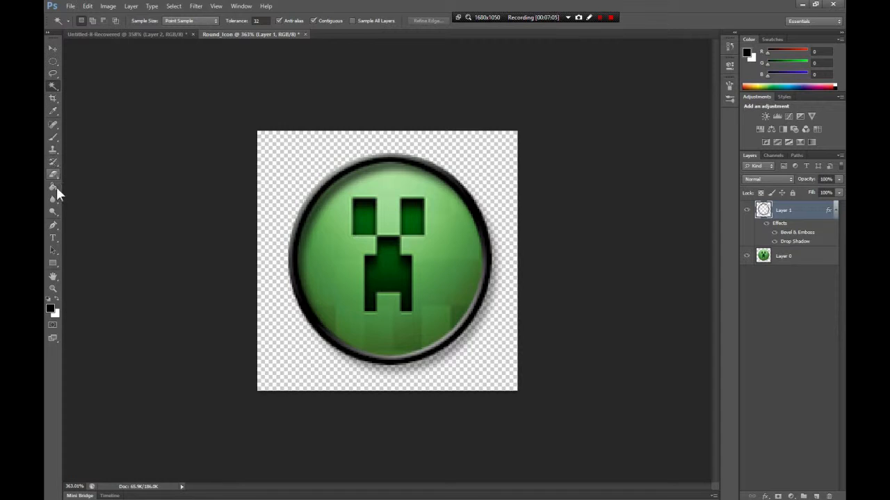
- Start a text layer beside the icon and switch to Paint by running mspaint
{"action": "left_click", "coordinate": [53, 237]}
{"action": "left_click", "coordinate": [270, 237]}
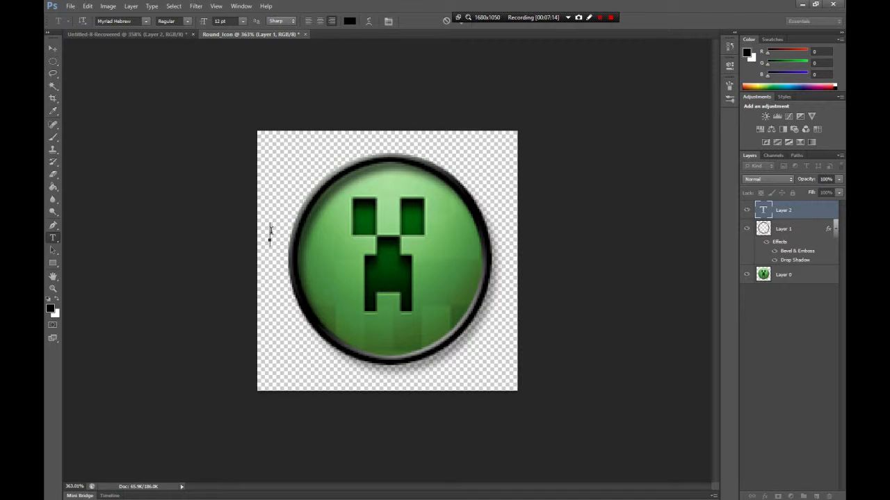
{"action": "key", "text": "super+r"}
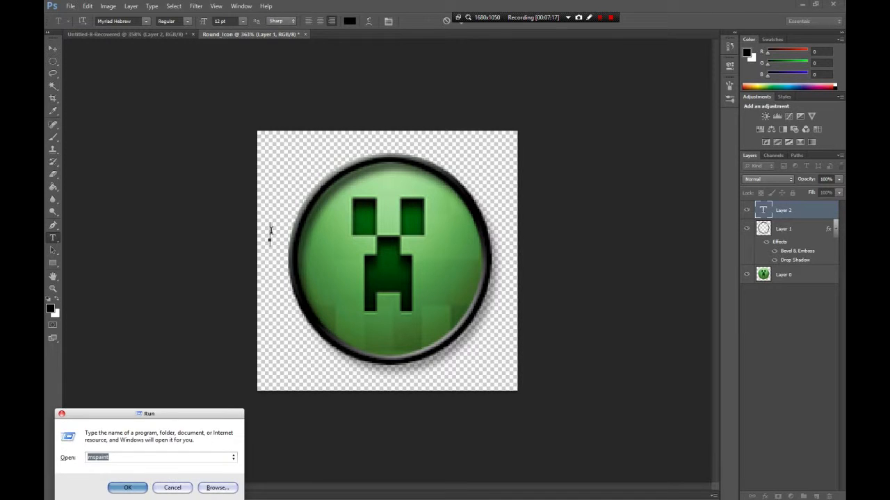
{"action": "key", "text": "Return"}
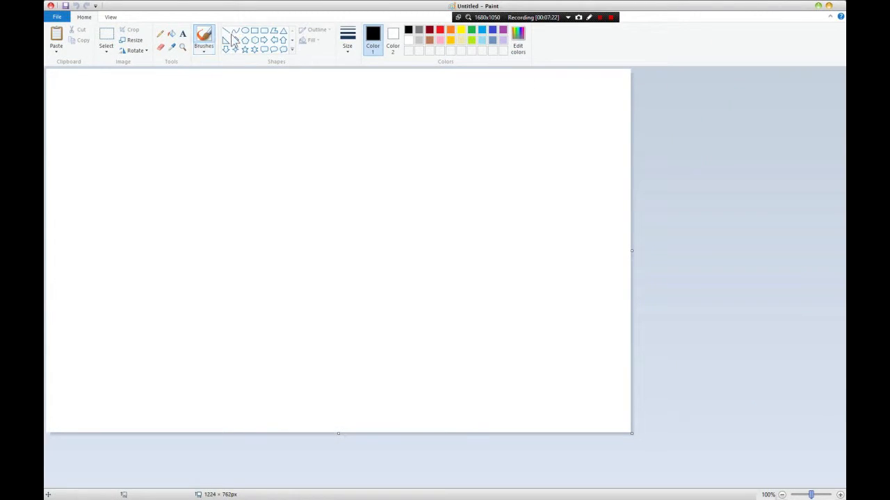
- Draw a large text box across the blank Paint canvas and enter "Mine Craft"
{"action": "left_click", "coordinate": [183, 35]}
{"action": "left_click_drag", "start_coordinate": [48, 80], "coordinate": [535, 322]}
{"action": "type", "text": "M"}
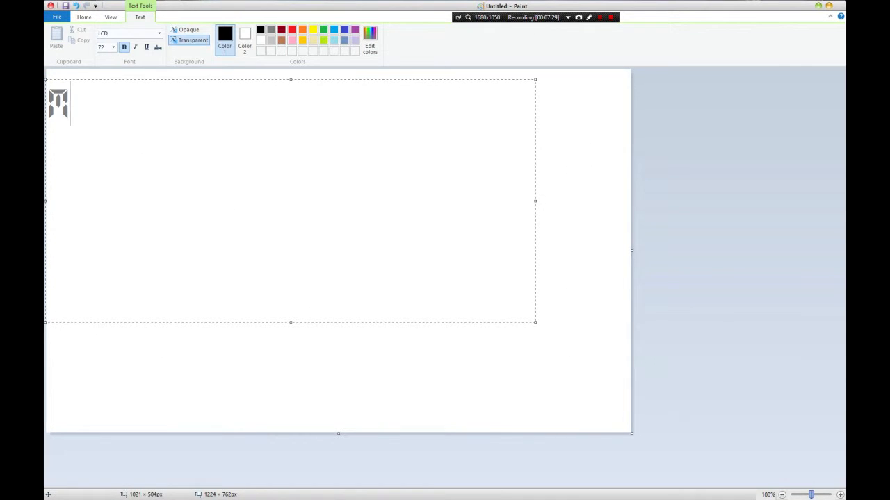
{"action": "type", "text": "IMECRAFT"}
{"action": "key", "text": "Left"}
{"action": "key", "text": "Left"}
{"action": "key", "text": "Left"}
{"action": "key", "text": "Left"}
{"action": "key", "text": "Left"}
{"action": "key", "text": "Left"}
{"action": "key", "text": "Right"}
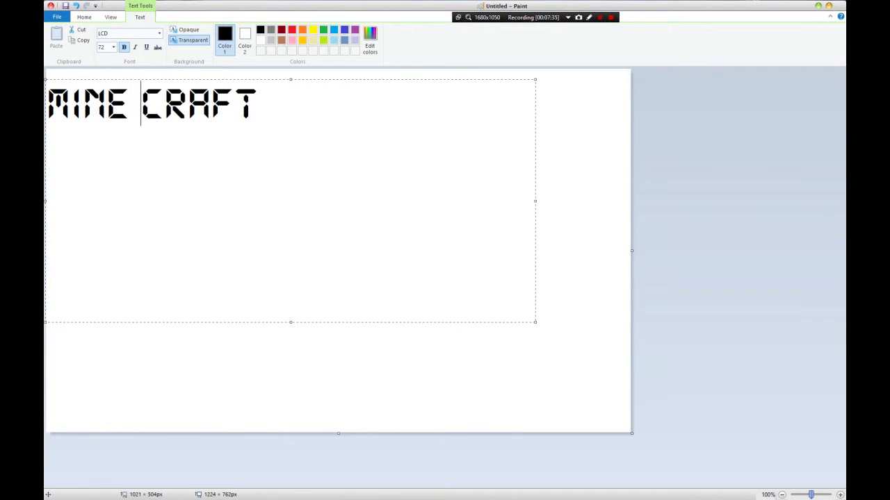
- Set the font of the whole "Mine Craft" text to Kozuka Mincho Pro R
{"action": "left_click_drag", "start_coordinate": [260, 115], "coordinate": [47, 105]}
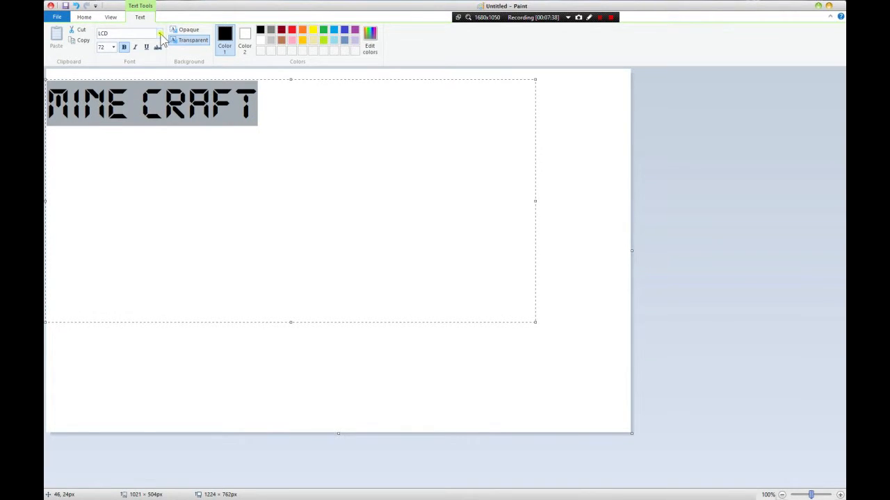
{"action": "left_click", "coordinate": [160, 35]}
{"action": "key", "text": "Up"}
{"action": "key", "text": "Up"}
{"action": "key", "text": "Up"}
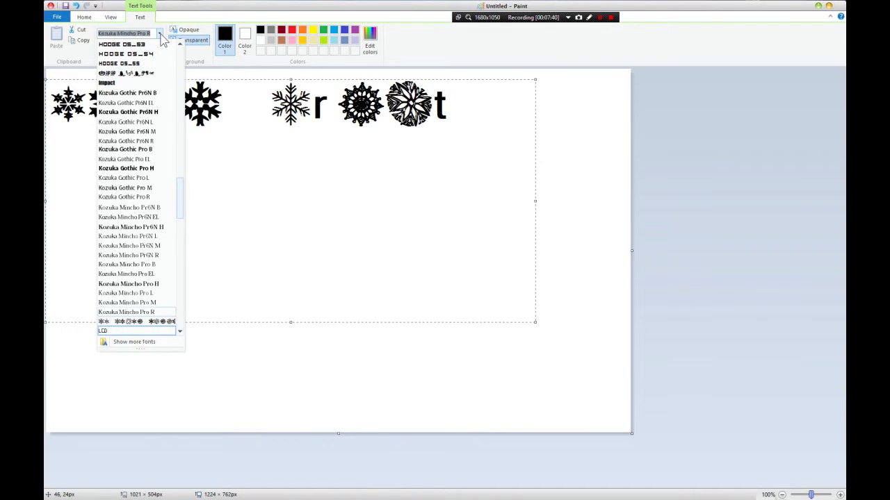
{"action": "key", "text": "Down"}
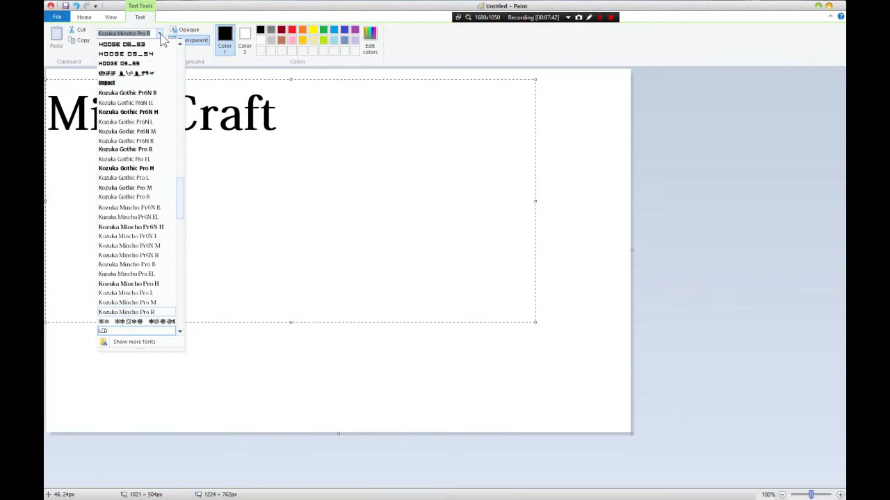
{"action": "key", "text": "Return"}
- Recolour the whole "Mine Craft" text light blue and commit it to the canvas
{"action": "left_click_drag", "start_coordinate": [270, 136], "coordinate": [47, 137]}
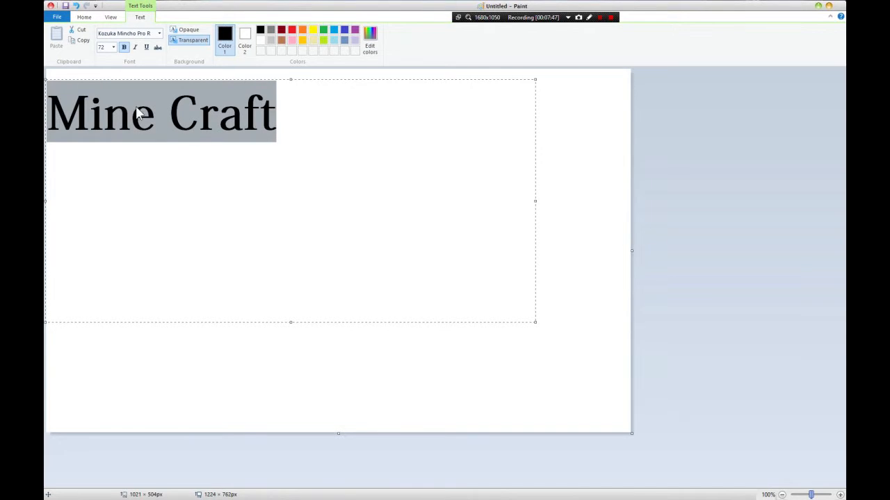
{"action": "left_click", "coordinate": [334, 36]}
{"action": "left_click", "coordinate": [365, 163]}
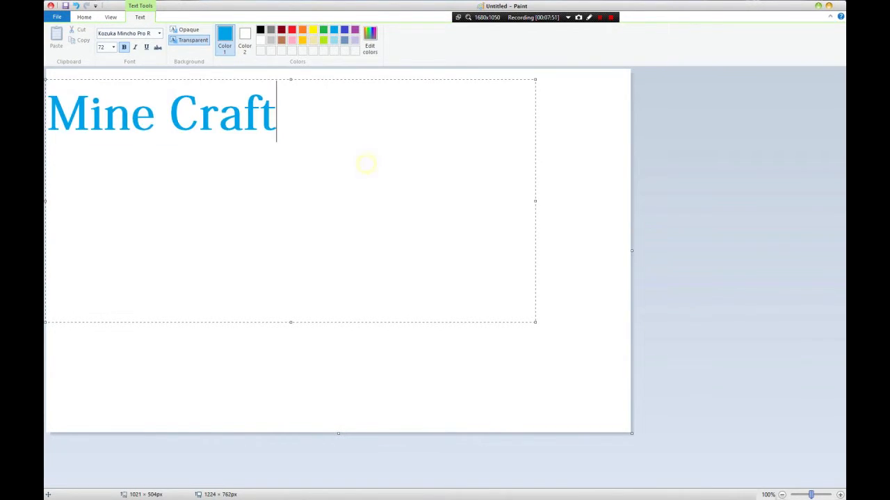
{"action": "left_click", "coordinate": [453, 373]}
- Copy a rectangular selection of about 593 x 149 px around the "Mine Craft" text and switch back to Photoshop
{"action": "left_click", "coordinate": [106, 39]}
{"action": "left_click_drag", "start_coordinate": [329, 154], "coordinate": [46, 84]}
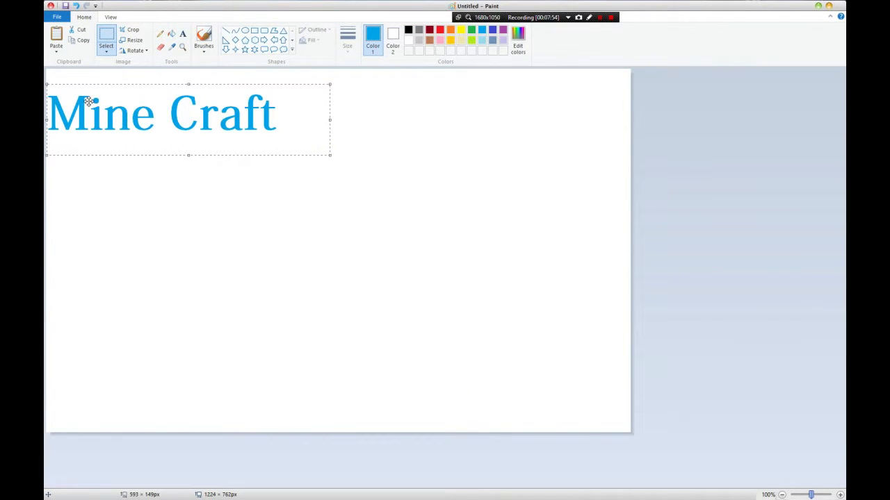
{"action": "right_click", "coordinate": [90, 101]}
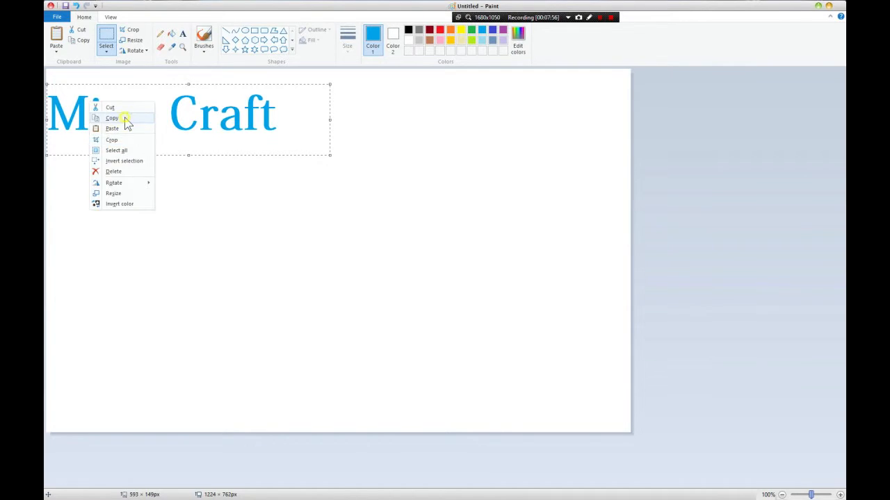
{"action": "left_click", "coordinate": [123, 118]}
{"action": "mouse_move", "coordinate": [219, 6]}
{"action": "left_mouse_down"}
{"action": "mouse_move", "coordinate": [241, 15]}
{"action": "mouse_move", "coordinate": [236, 2]}
{"action": "left_mouse_up"}
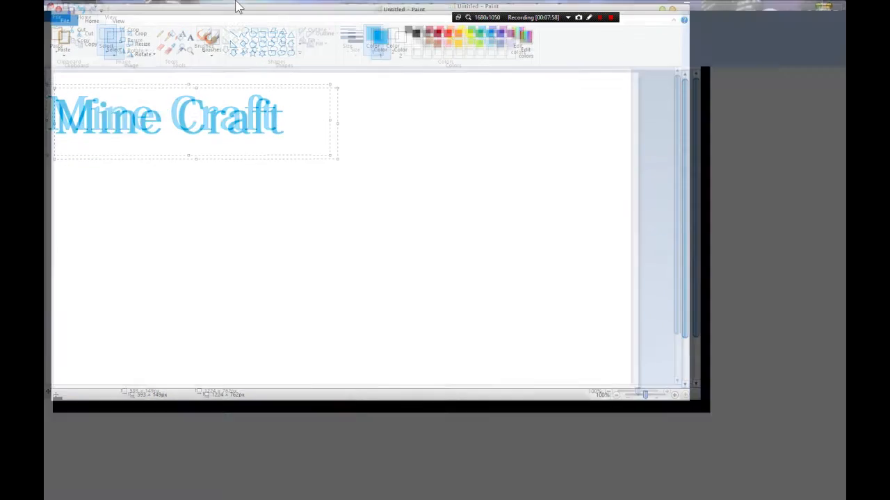
{"action": "key", "text": "alt+Tab"}
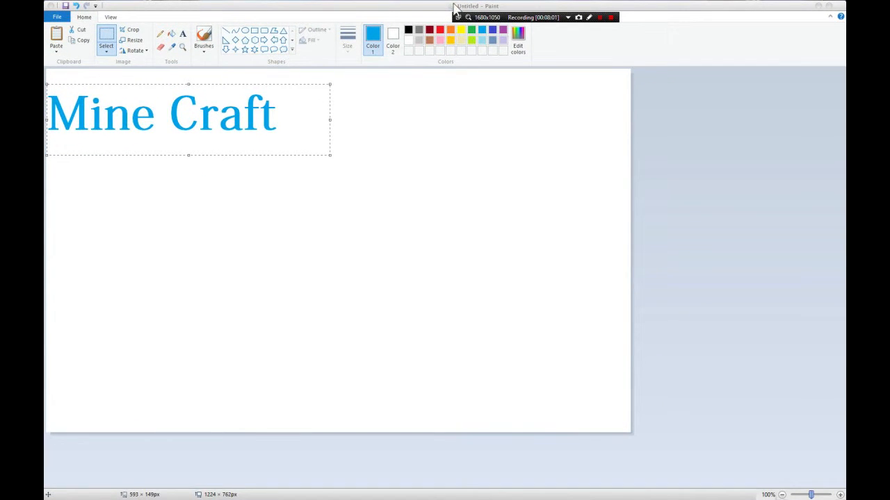
{"action": "key", "text": "alt+Tab"}
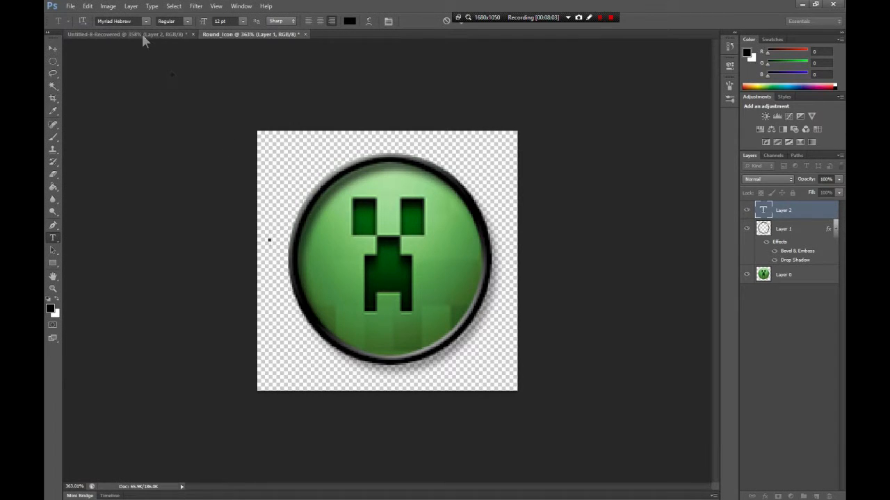
- Delete the empty text layer, Layer 2, from the Round_Icon document
{"action": "left_click", "coordinate": [799, 211]}
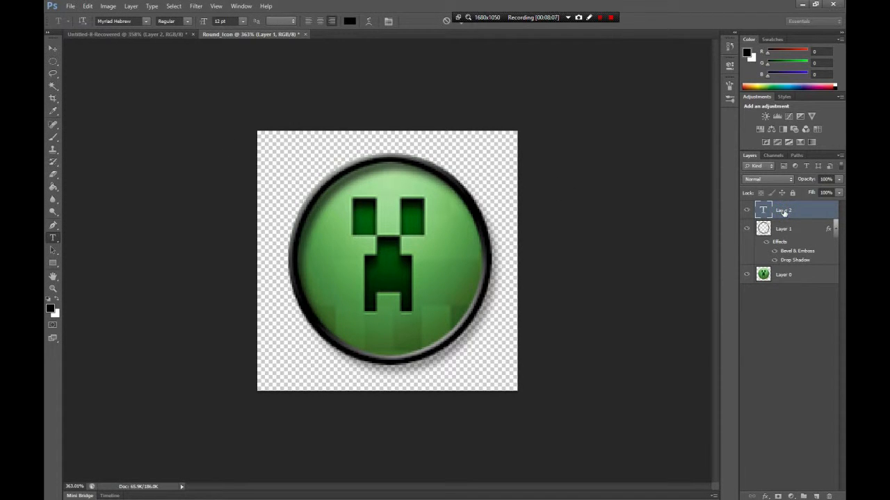
{"action": "right_click", "coordinate": [783, 210]}
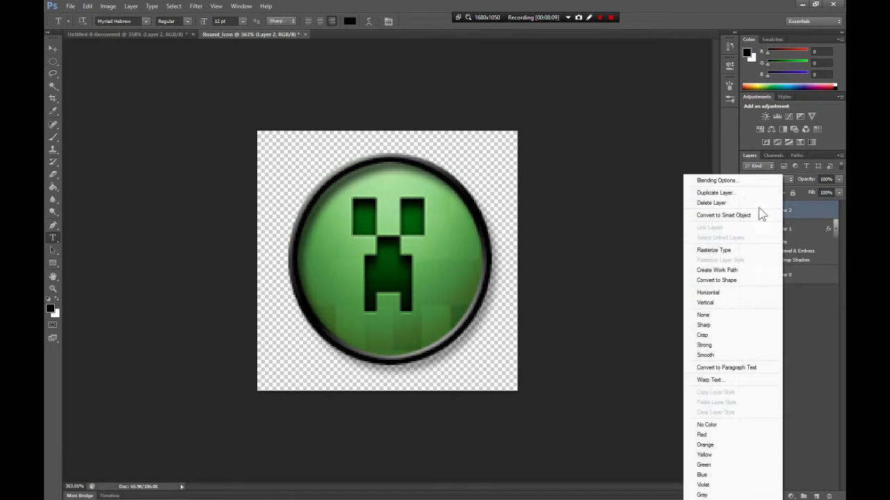
{"action": "left_click", "coordinate": [741, 204]}
{"action": "left_click", "coordinate": [380, 189]}
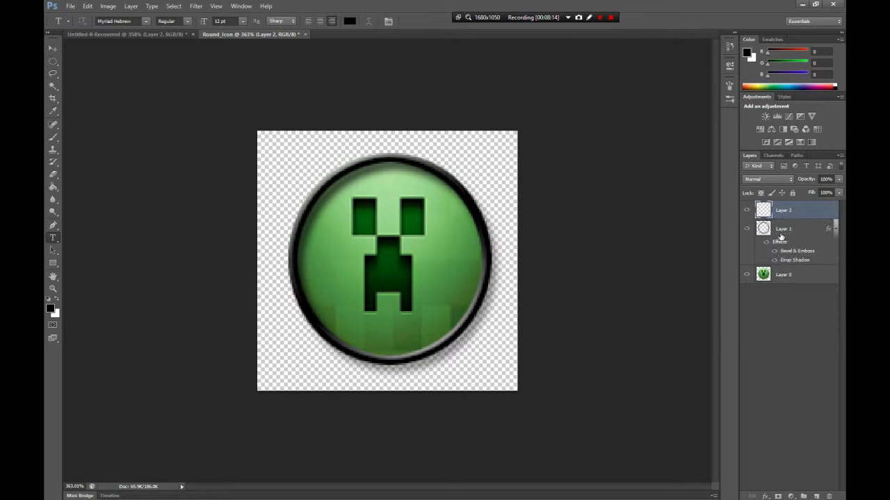
- Paste the copied "Mine Craft" image as a layer, shrink it over the lower part of the creeper icon, and apply the transformation
{"action": "key", "text": "ctrl+z"}
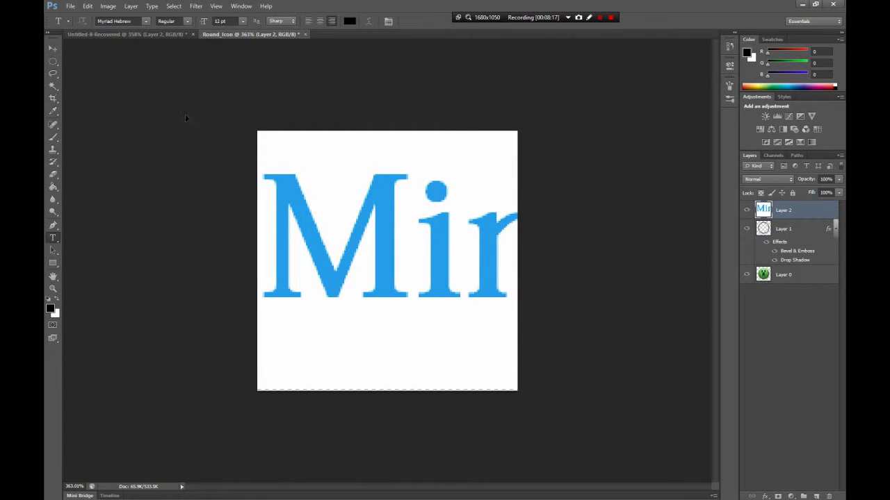
{"action": "key", "text": "ctrl+t"}
{"action": "left_click_drag", "start_coordinate": [259, 130], "coordinate": [217, 164]}
{"action": "left_click_drag", "start_coordinate": [182, 236], "coordinate": [378, 342]}
{"action": "left_click_drag", "start_coordinate": [502, 356], "coordinate": [455, 335]}
{"action": "left_click", "coordinate": [55, 85]}
{"action": "left_click", "coordinate": [383, 189]}
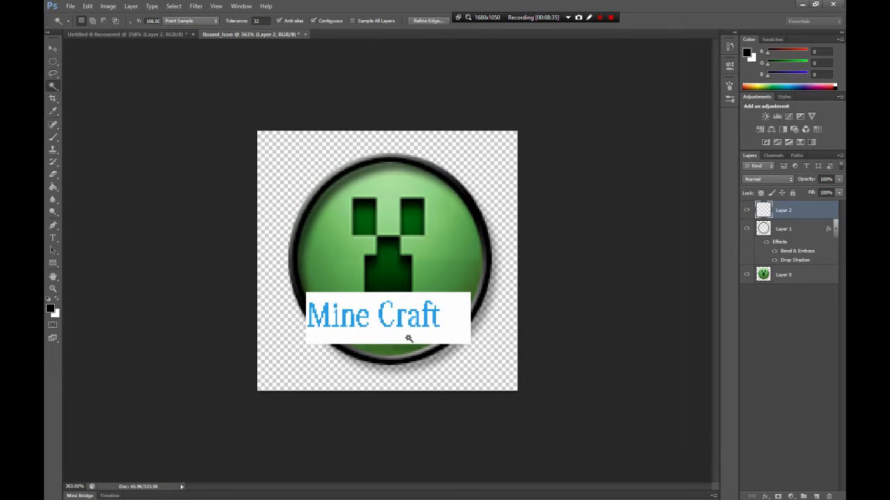
- Select the white background around the "Mine Craft" lettering with Color Range, delete it, and clear the selection
{"action": "right_click", "coordinate": [392, 339]}
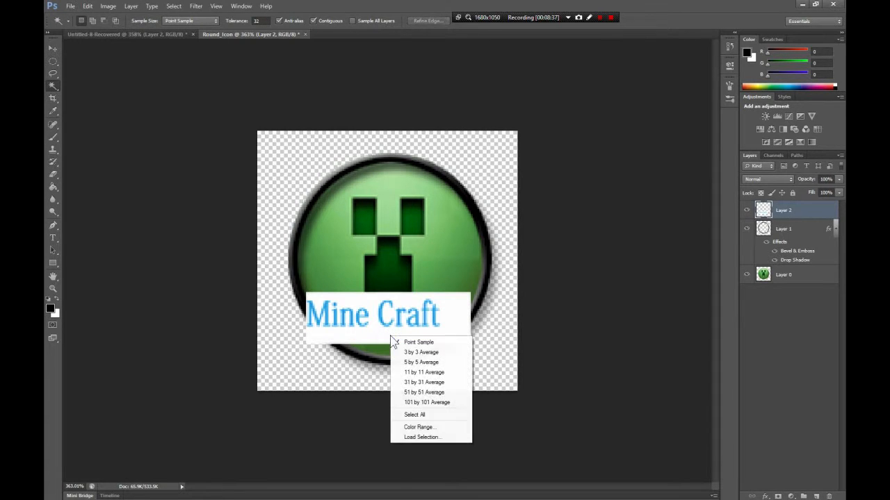
{"action": "left_click", "coordinate": [439, 425]}
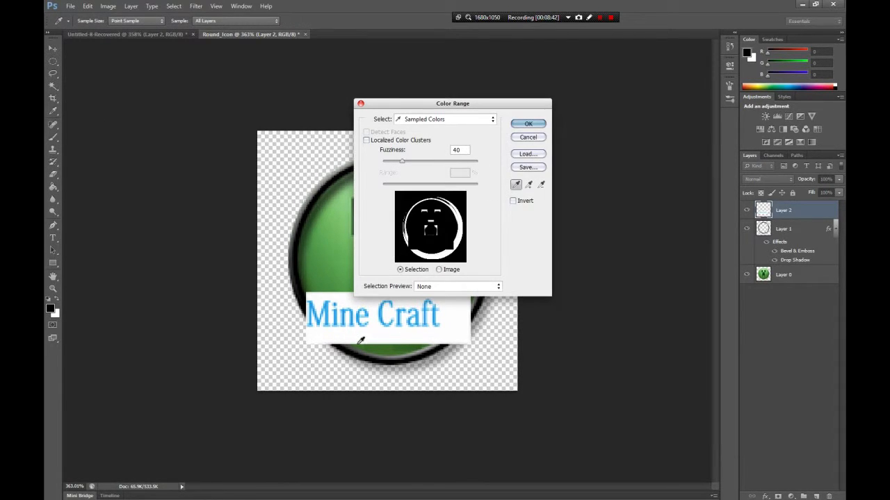
{"action": "left_click", "coordinate": [361, 341]}
{"action": "left_click", "coordinate": [526, 125]}
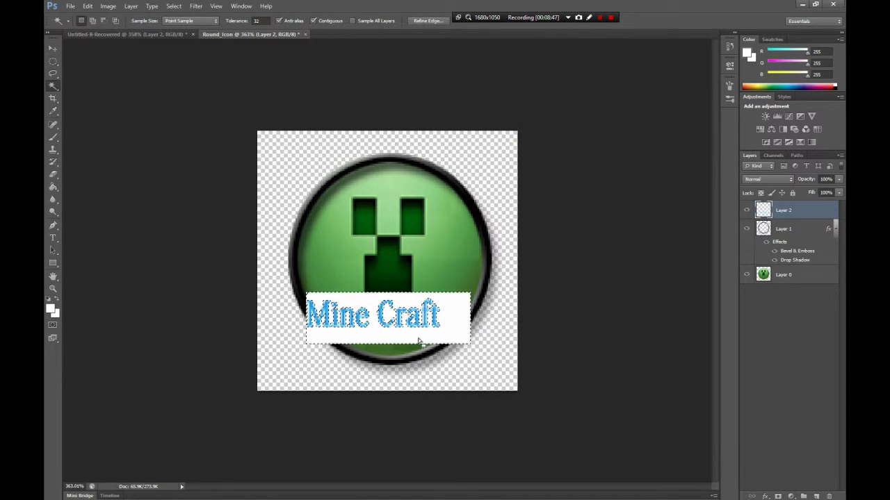
{"action": "key", "text": "Delete"}
{"action": "key", "text": "ctrl+d"}
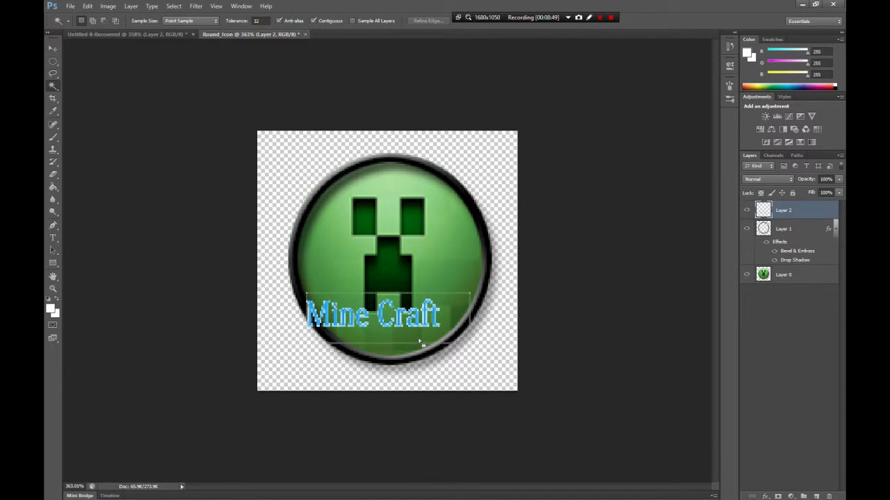
- Enlarge the "Mine Craft" lettering to about 179% width and 197% height across the icon's lower part, and apply the transformation
{"action": "key", "text": "ctrl+t"}
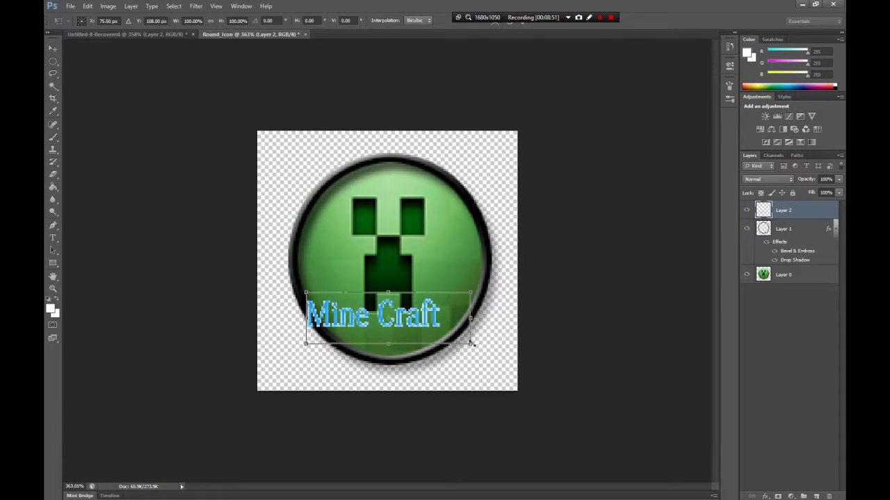
{"action": "left_click_drag", "start_coordinate": [469, 343], "coordinate": [455, 331]}
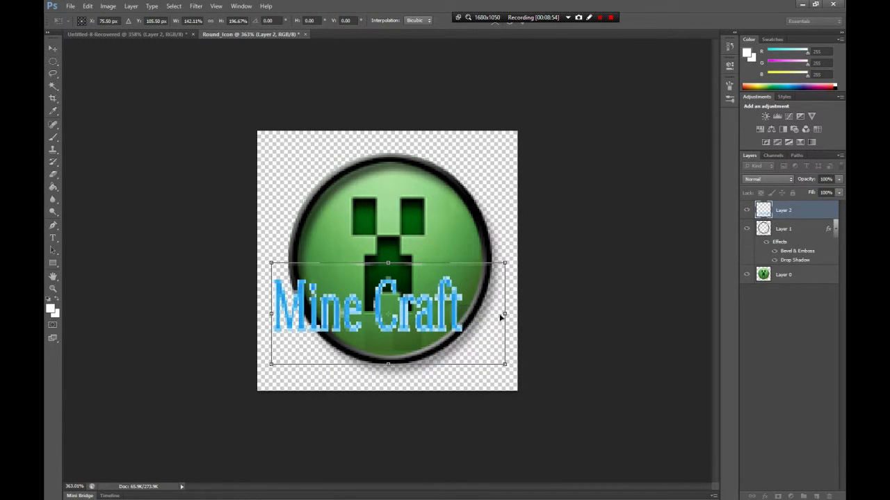
{"action": "left_click_drag", "start_coordinate": [505, 314], "coordinate": [566, 314]}
{"action": "mouse_move", "coordinate": [402, 346]}
{"action": "left_mouse_down"}
{"action": "mouse_move", "coordinate": [389, 373]}
{"action": "mouse_move", "coordinate": [399, 357]}
{"action": "left_mouse_up"}
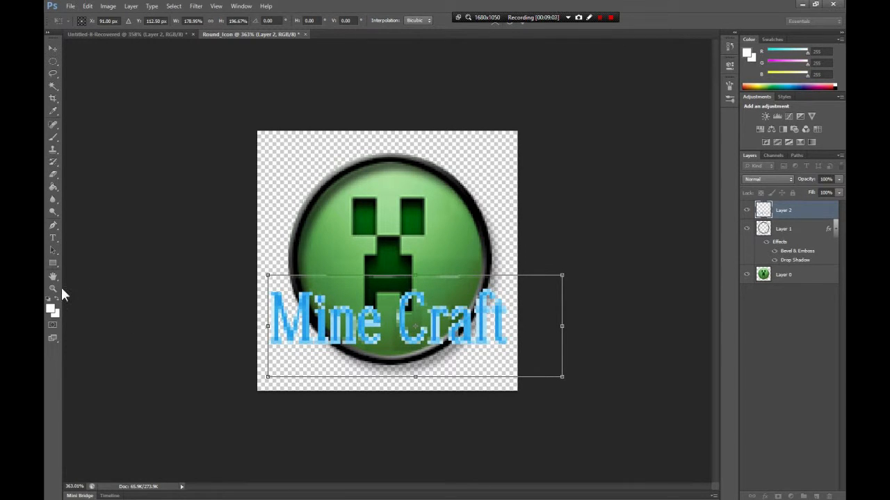
{"action": "left_click", "coordinate": [54, 289]}
{"action": "key", "text": "Escape"}
{"action": "key", "text": "Return"}
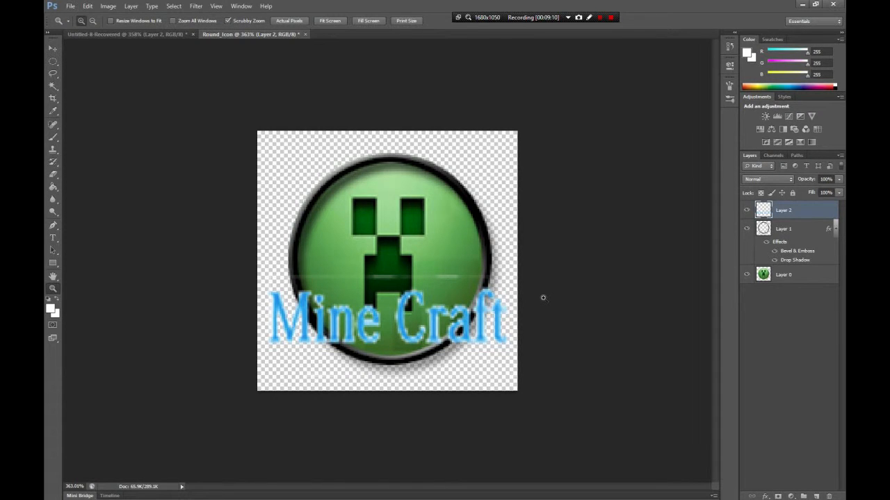
- Load the outline of the "Mine Craft" lettering as a selection and expand it by 1 pixel
{"action": "left_click", "coordinate": [763, 210], "text": "ctrl"}
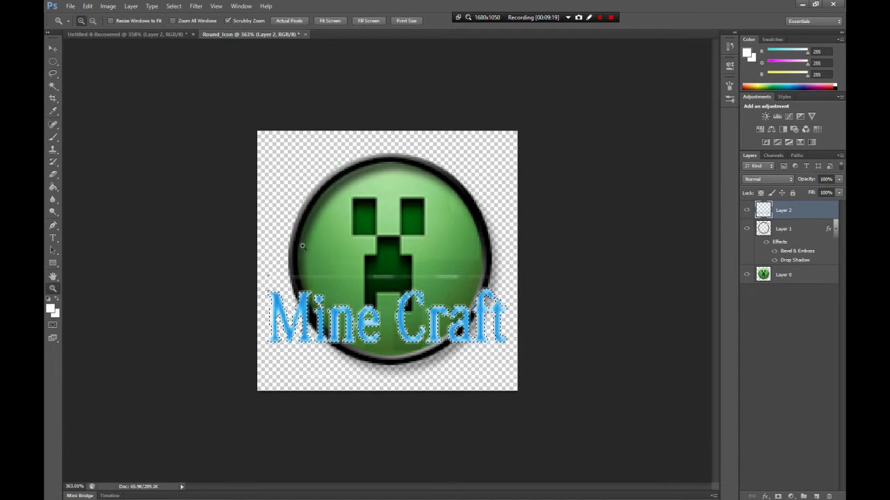
{"action": "left_click", "coordinate": [174, 6]}
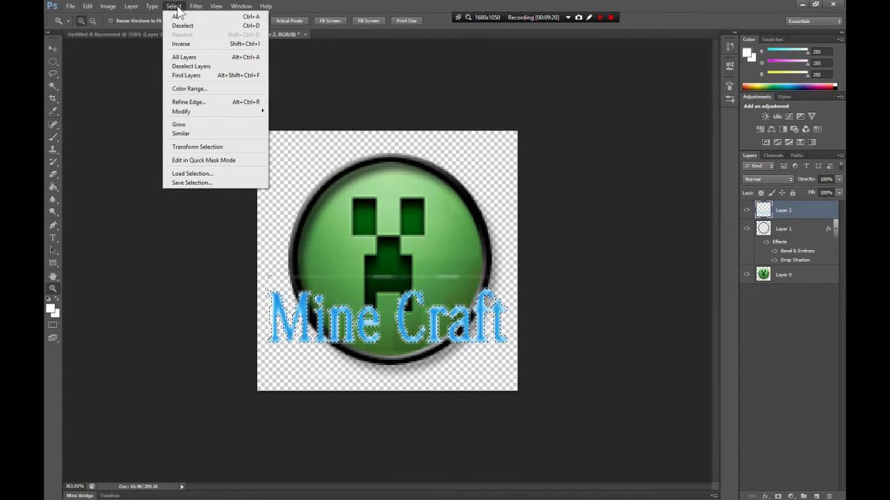
{"action": "left_click", "coordinate": [774, 205]}
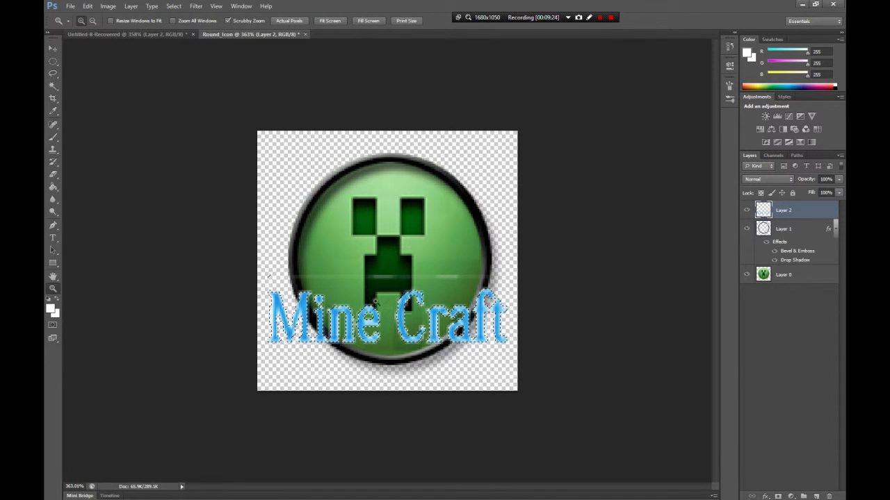
{"action": "left_click", "coordinate": [173, 6]}
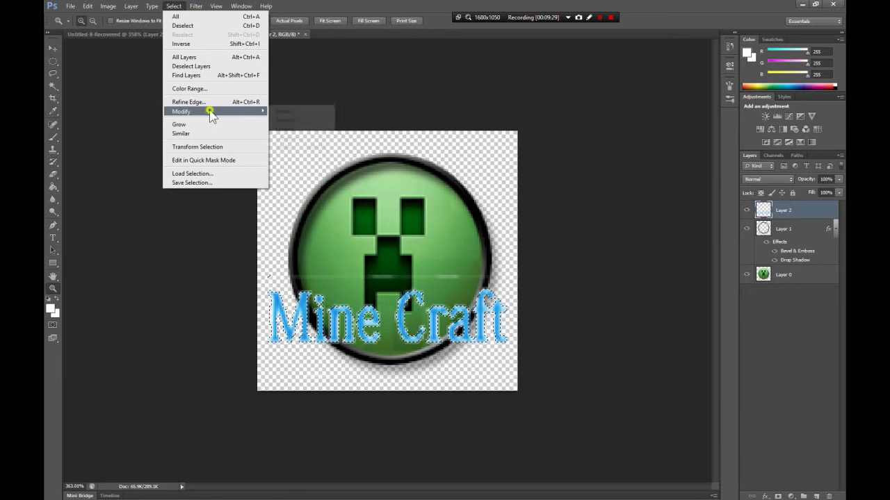
{"action": "mouse_move", "coordinate": [214, 111]}
{"action": "left_click", "coordinate": [285, 129]}
{"action": "type", "text": "1"}
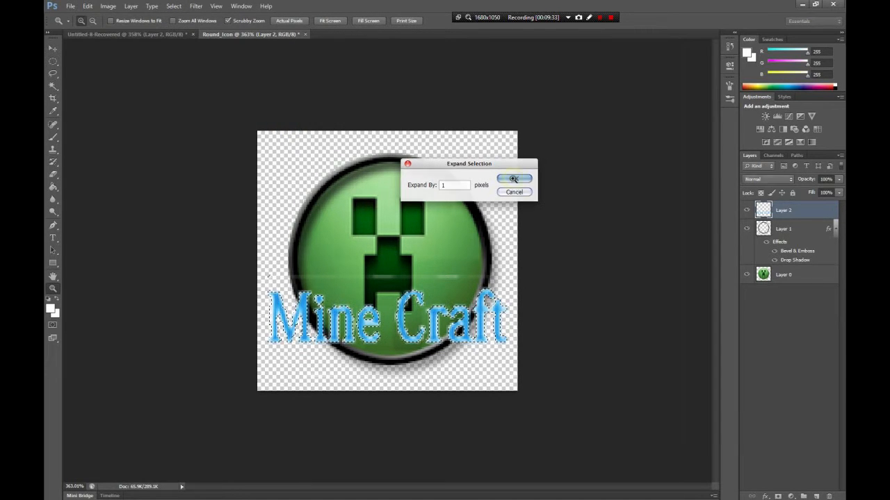
{"action": "left_click", "coordinate": [513, 178]}
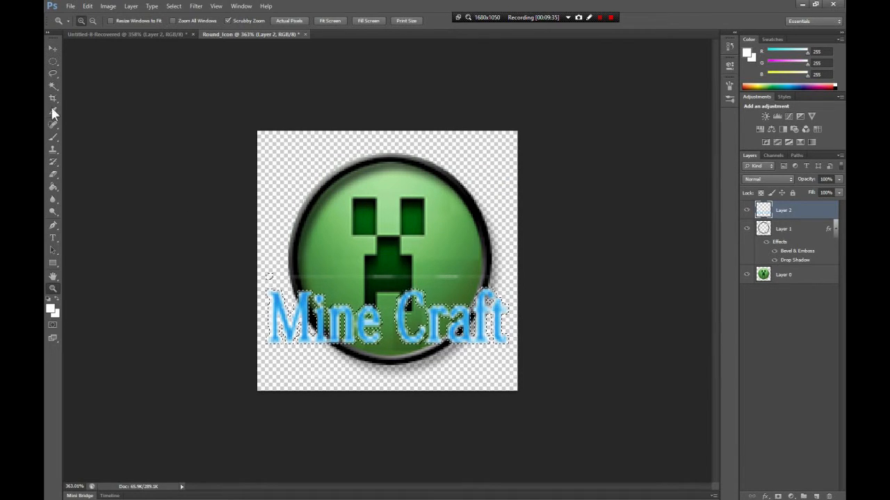
- Subtract the small stray area above the letter M from the selection with the Elliptical Marquee
{"action": "left_click", "coordinate": [53, 62]}
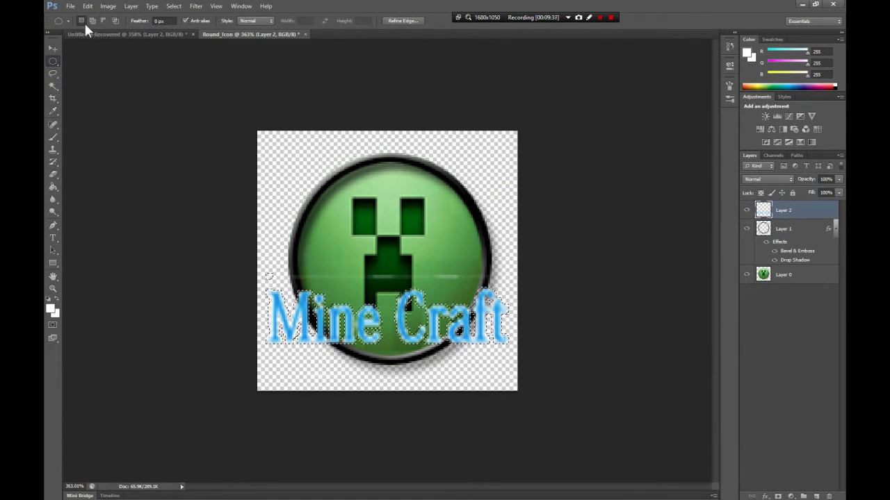
{"action": "left_click", "coordinate": [104, 20]}
{"action": "mouse_move", "coordinate": [271, 277]}
{"action": "left_mouse_down"}
{"action": "mouse_move", "coordinate": [242, 248]}
{"action": "mouse_move", "coordinate": [279, 283]}
{"action": "left_mouse_up"}
- Paint the selected "Mine Craft" lettering solid black with a soft brush enlarged to 64 px, and clear the selection
{"action": "left_click", "coordinate": [54, 138]}
{"action": "left_click", "coordinate": [49, 300]}
{"action": "left_click_drag", "start_coordinate": [271, 300], "coordinate": [292, 289]}
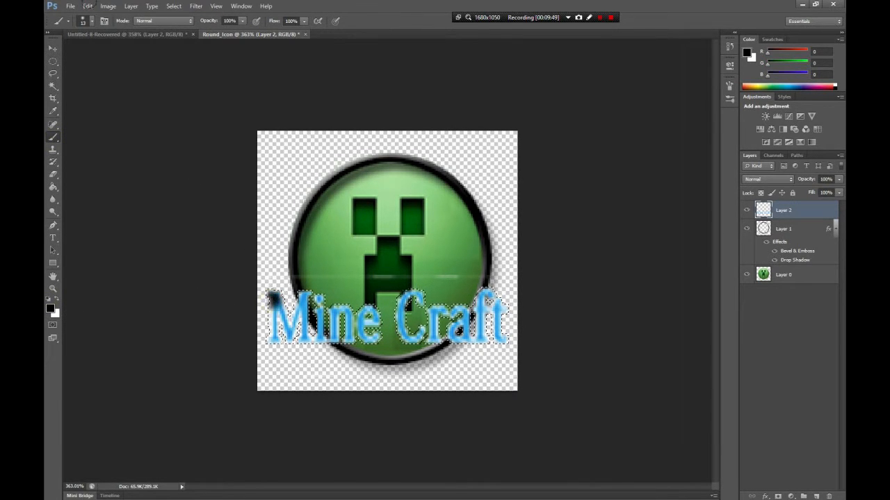
{"action": "left_click", "coordinate": [92, 21]}
{"action": "left_click", "coordinate": [87, 50]}
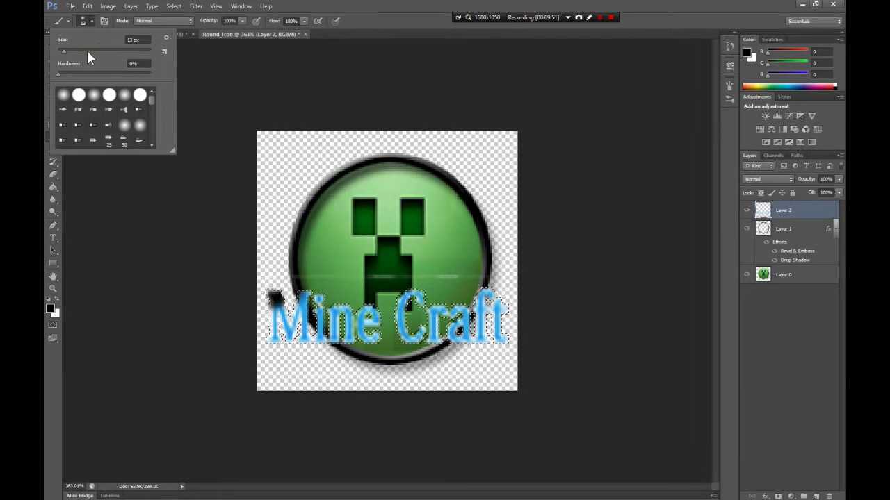
{"action": "mouse_move", "coordinate": [282, 314]}
{"action": "left_mouse_down"}
{"action": "mouse_move", "coordinate": [455, 313]}
{"action": "mouse_move", "coordinate": [424, 334]}
{"action": "mouse_move", "coordinate": [122, 334]}
{"action": "left_mouse_up"}
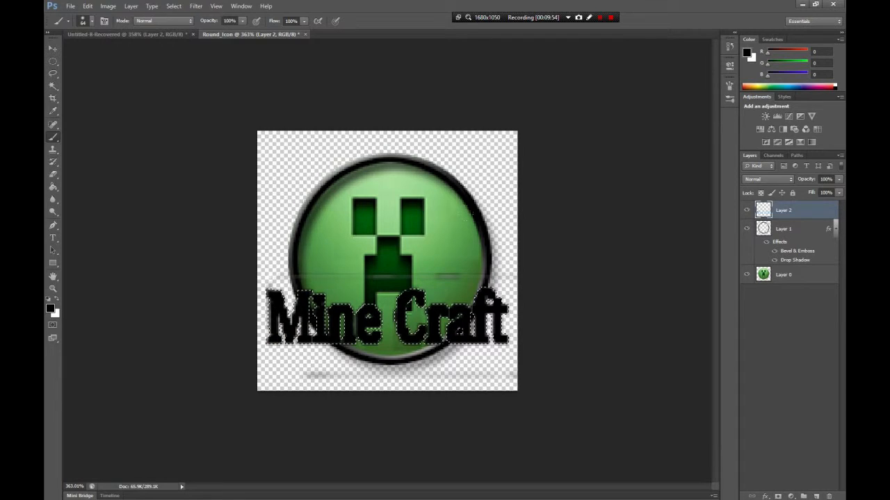
{"action": "left_click", "coordinate": [53, 87]}
{"action": "key", "text": "ctrl+d"}
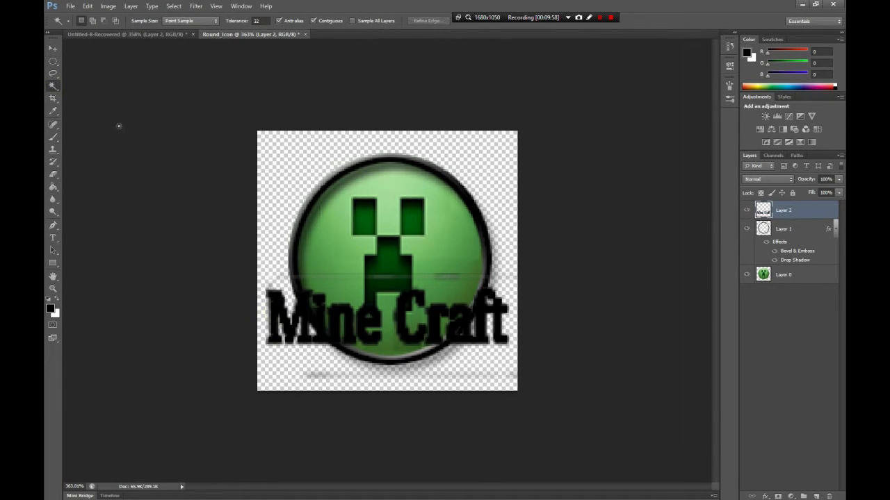
- Erase the faint stray lines above and below the "Mine Craft" lettering on Layer 2
{"action": "left_click", "coordinate": [53, 174]}
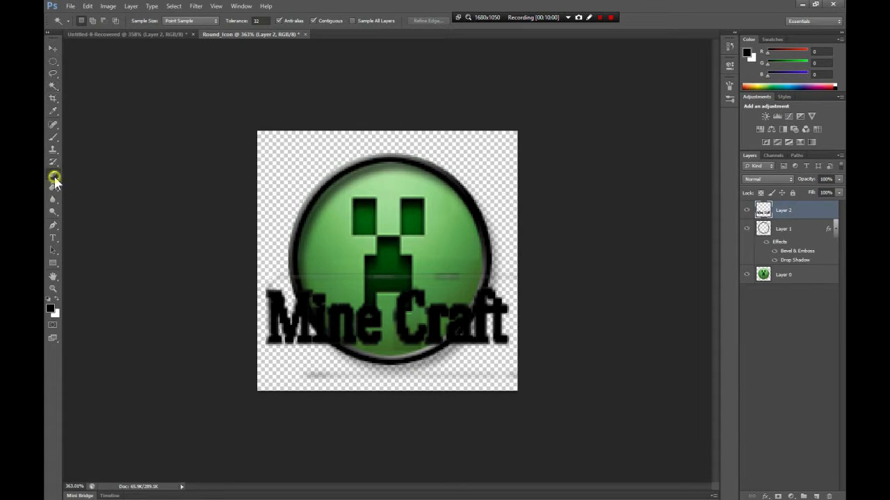
{"action": "left_click", "coordinate": [275, 272]}
{"action": "left_click_drag", "start_coordinate": [425, 286], "coordinate": [425, 286]}
{"action": "key", "text": "ctrl+z"}
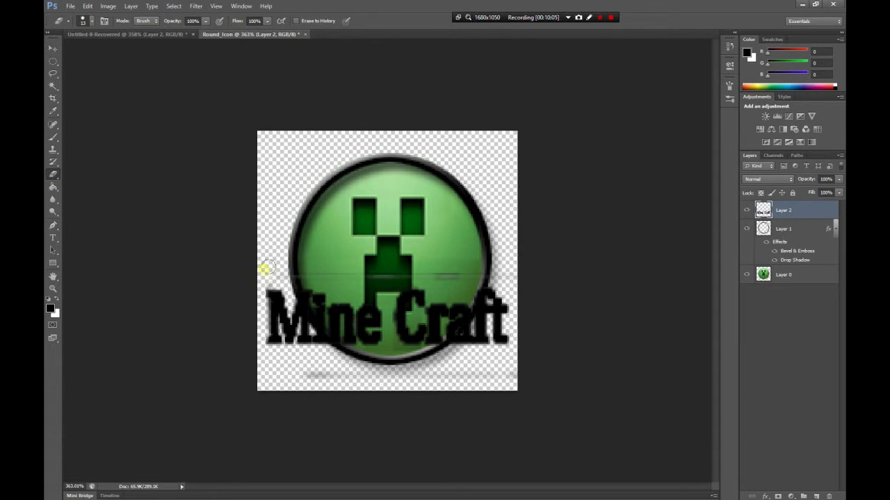
{"action": "left_click_drag", "start_coordinate": [438, 270], "coordinate": [498, 263]}
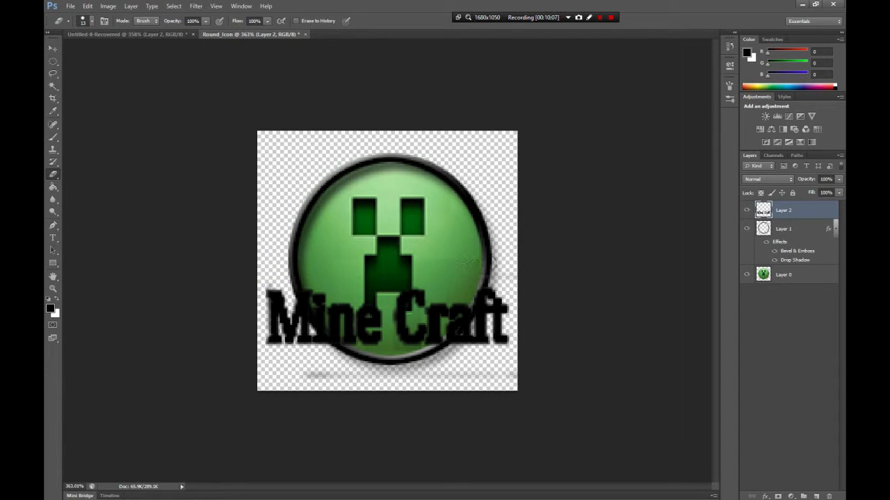
{"action": "mouse_move", "coordinate": [385, 379]}
{"action": "left_mouse_down"}
{"action": "mouse_move", "coordinate": [269, 370]}
{"action": "mouse_move", "coordinate": [393, 375]}
{"action": "mouse_move", "coordinate": [471, 363]}
{"action": "mouse_move", "coordinate": [514, 374]}
{"action": "left_mouse_up"}
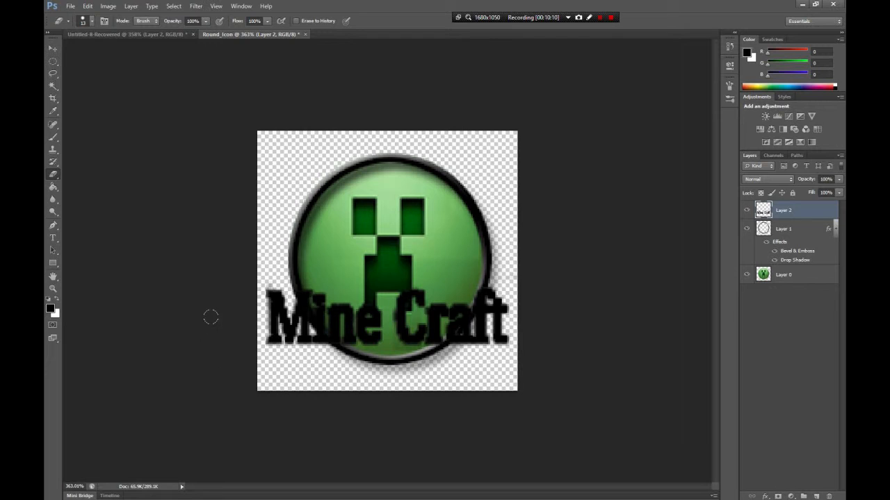
- Add Drop Shadow and Bevel & Emboss effects to the "Mine Craft" layer and reposition the lettering over the icon's lower part
{"action": "left_click", "coordinate": [53, 48]}
{"action": "left_click_drag", "start_coordinate": [317, 314], "coordinate": [318, 330]}
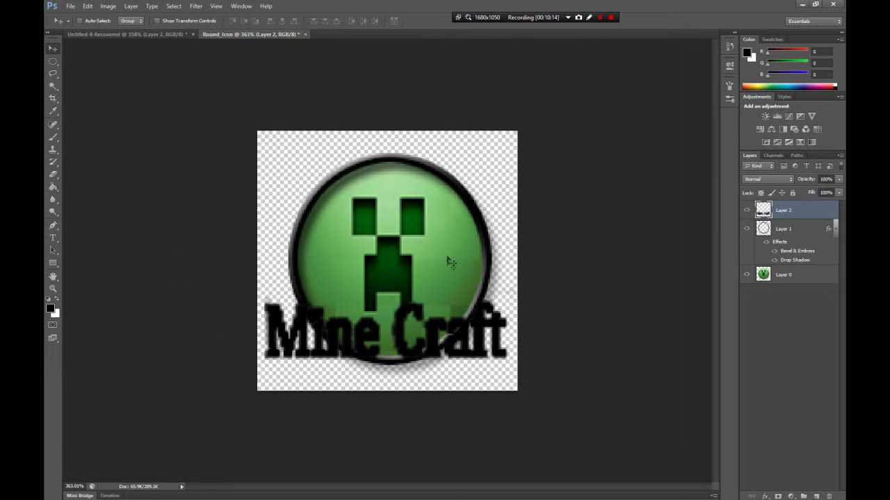
{"action": "left_click", "coordinate": [767, 496]}
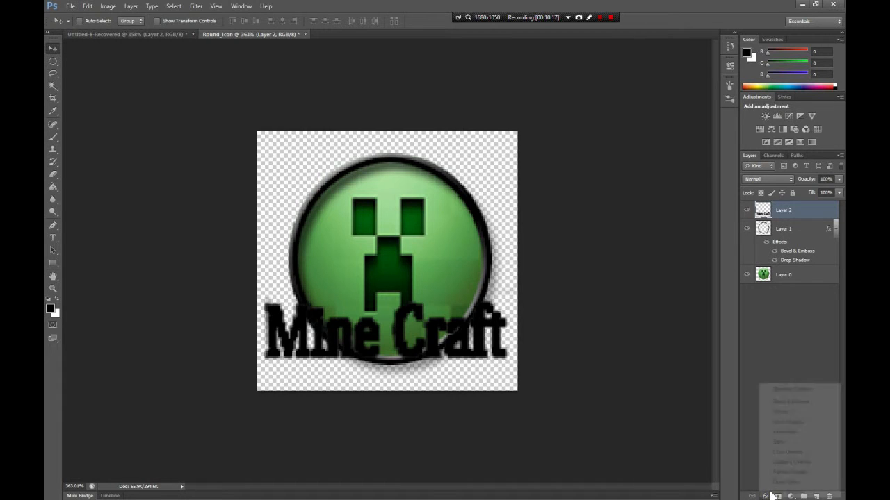
{"action": "left_click", "coordinate": [552, 324]}
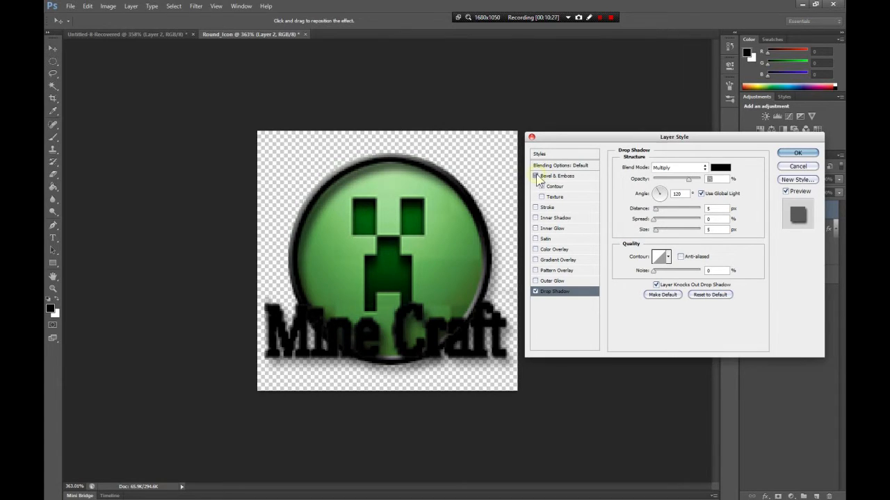
{"action": "left_click", "coordinate": [536, 176]}
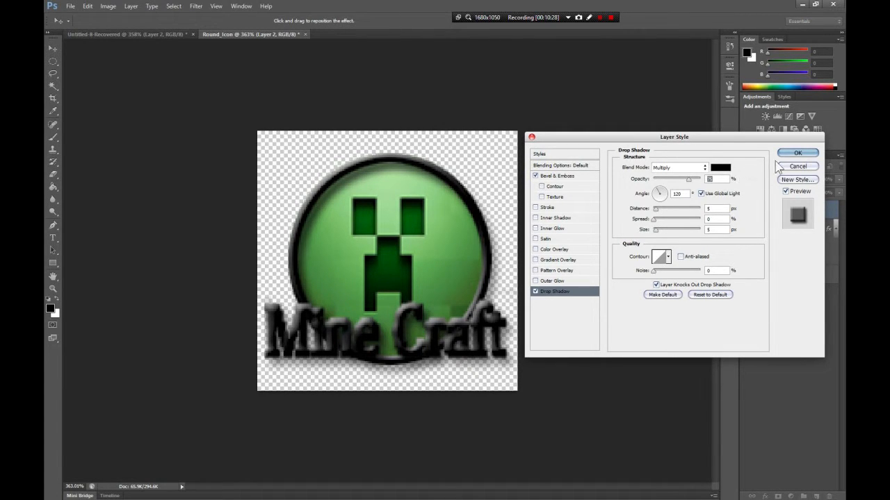
{"action": "left_click", "coordinate": [798, 157]}
{"action": "left_click", "coordinate": [799, 154]}
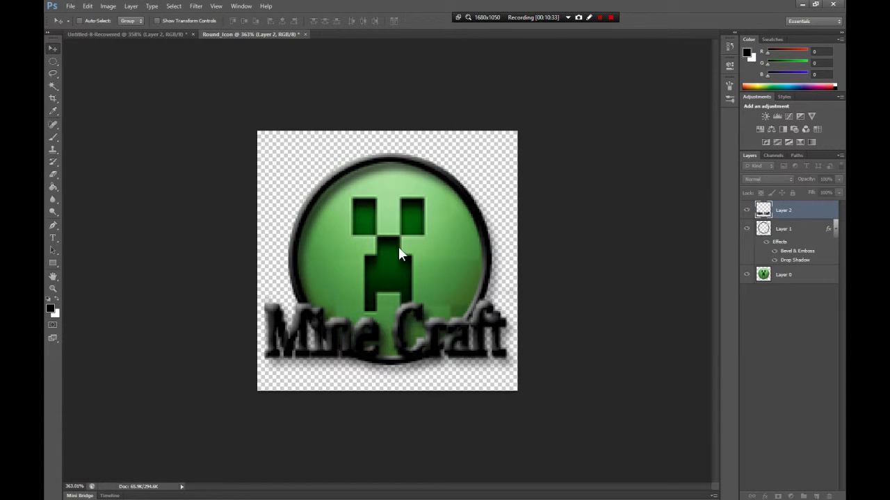
{"action": "mouse_move", "coordinate": [383, 321]}
{"action": "left_mouse_down"}
{"action": "mouse_move", "coordinate": [388, 249]}
{"action": "mouse_move", "coordinate": [388, 302]}
{"action": "mouse_move", "coordinate": [376, 310]}
{"action": "mouse_move", "coordinate": [391, 314]}
{"action": "left_mouse_up"}
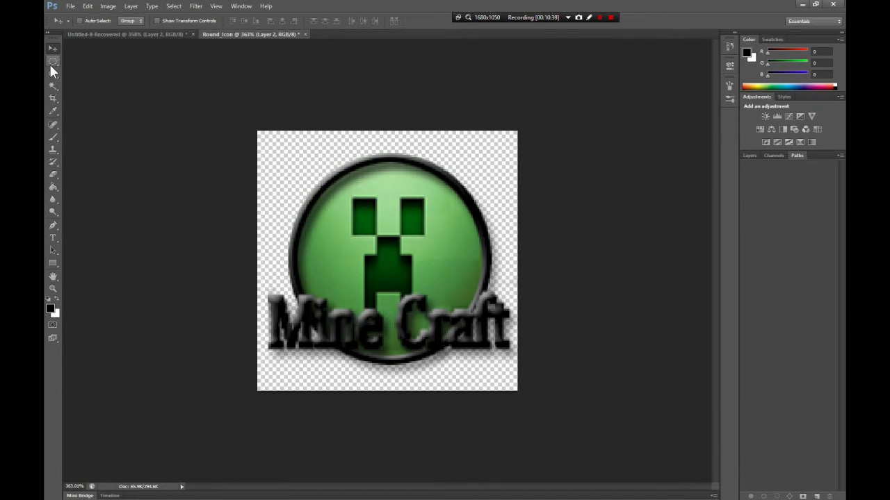
- Draw a flat, wide ellipse across the canvas below the lettering on a new layer, fill it with black, and clear the selection
{"action": "left_click", "coordinate": [52, 63]}
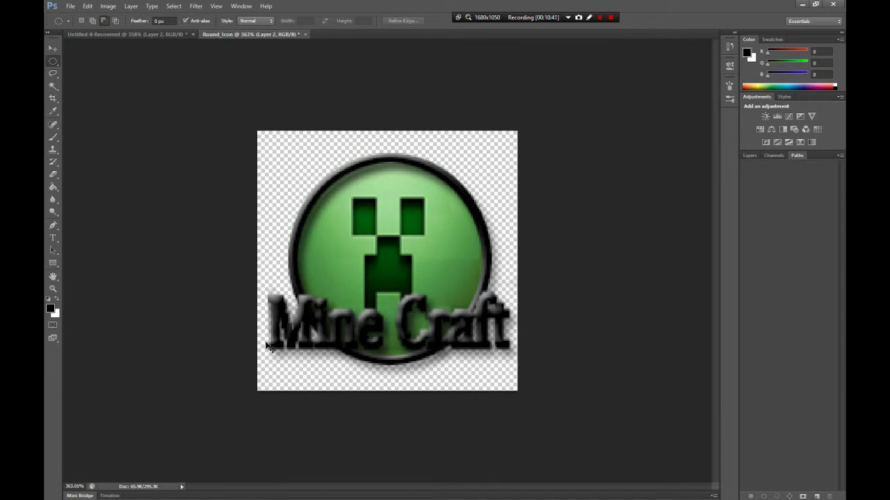
{"action": "key", "text": "ctrl+shift+n"}
{"action": "key", "text": "Return"}
{"action": "left_click_drag", "start_coordinate": [257, 341], "coordinate": [517, 379]}
{"action": "left_click", "coordinate": [56, 188]}
{"action": "left_click", "coordinate": [407, 359]}
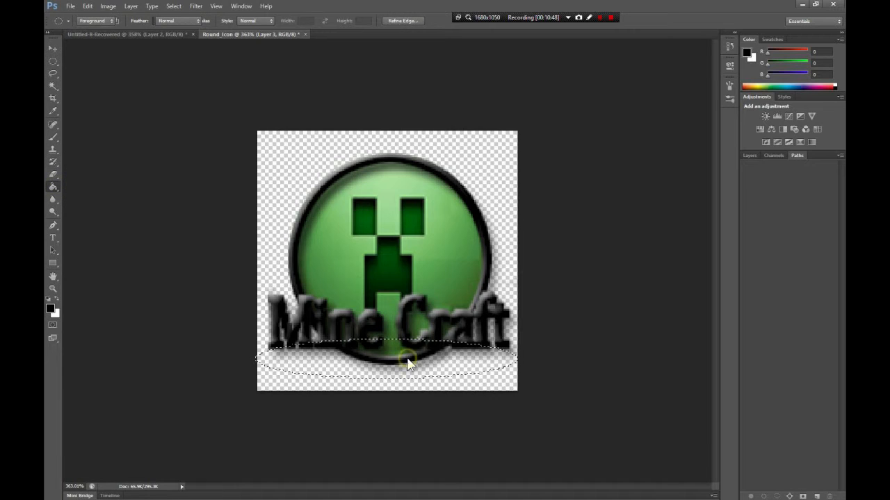
{"action": "left_click", "coordinate": [310, 352]}
{"action": "left_click", "coordinate": [50, 87]}
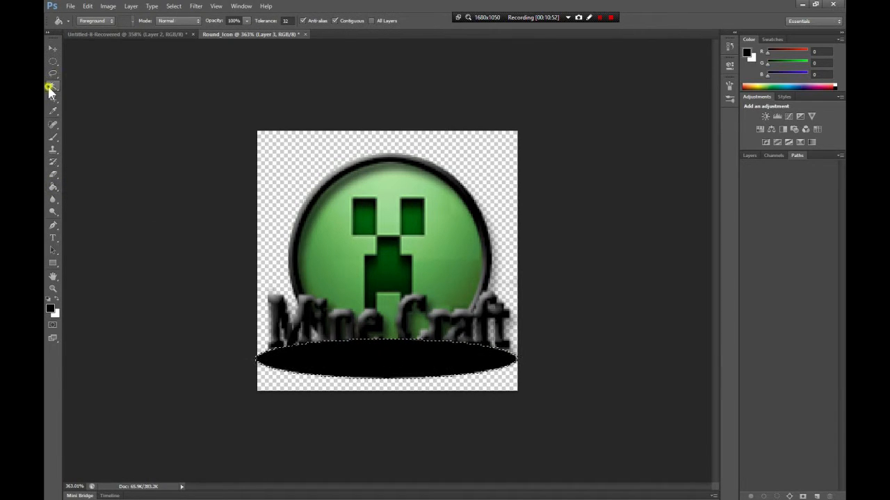
{"action": "left_click", "coordinate": [316, 359]}
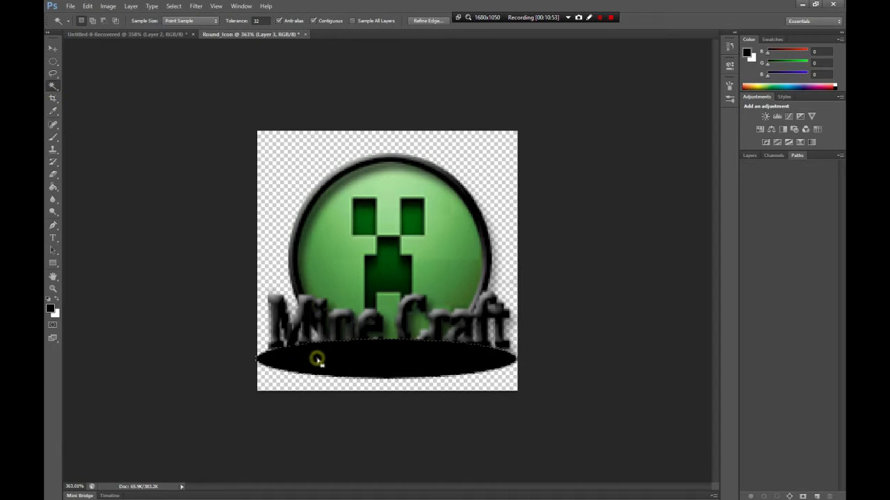
- Move the black ellipse's layer beneath all other layers and shift the ellipse down to the canvas's lower edge
{"action": "left_click", "coordinate": [749, 155]}
{"action": "left_click_drag", "start_coordinate": [784, 211], "coordinate": [796, 328]}
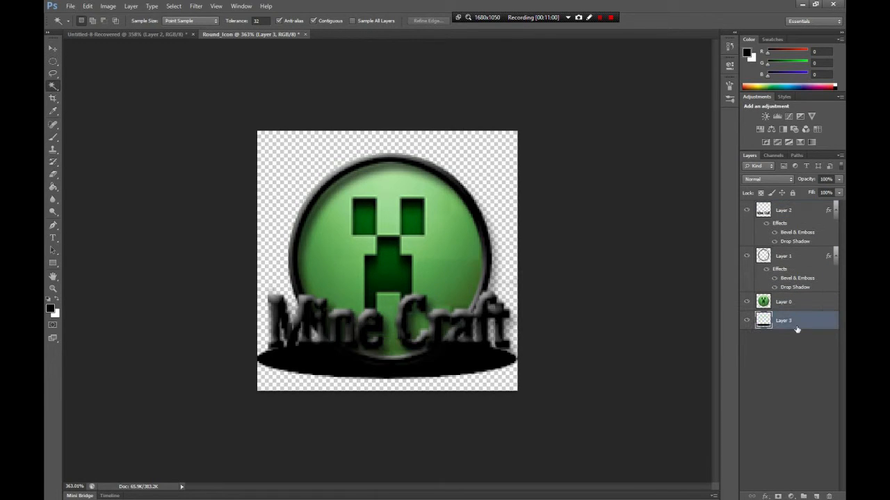
{"action": "left_click", "coordinate": [53, 48]}
{"action": "left_click_drag", "start_coordinate": [391, 379], "coordinate": [392, 391]}
- Apply a Gaussian Blur with a radius of 6.3 pixels to the black ellipse on Layer 3
{"action": "left_click", "coordinate": [198, 7]}
{"action": "mouse_move", "coordinate": [240, 104]}
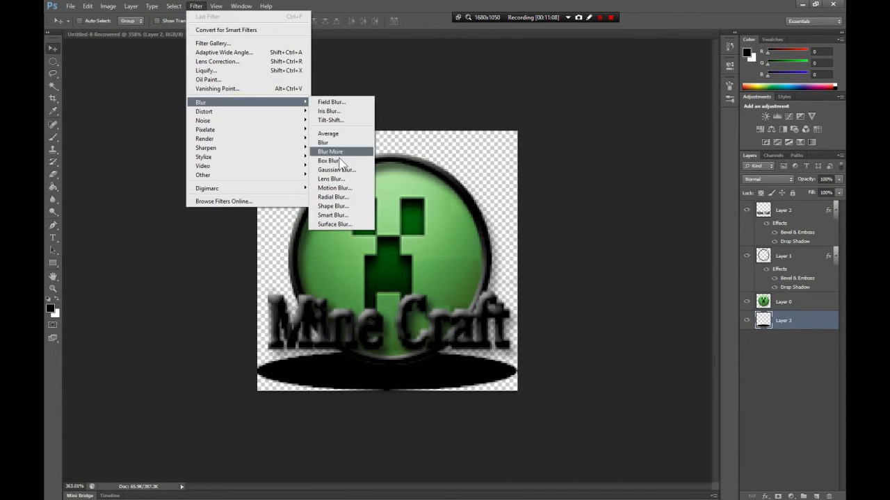
{"action": "left_click", "coordinate": [341, 170]}
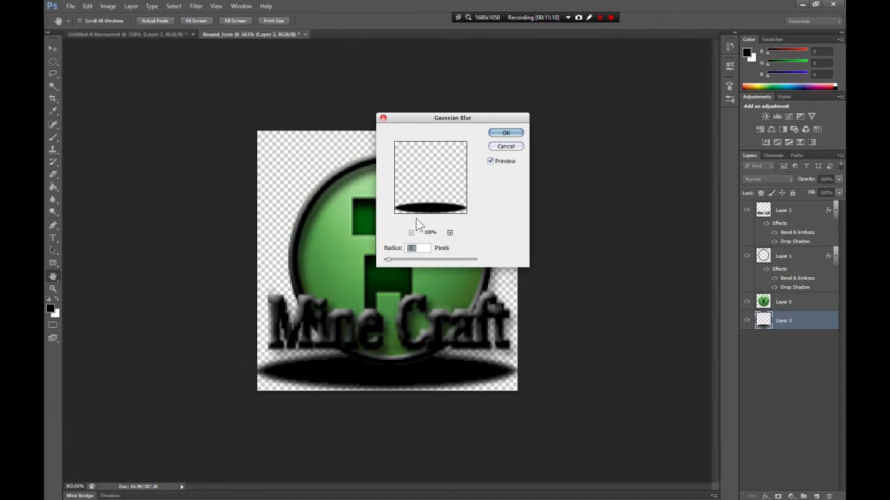
{"action": "left_click", "coordinate": [416, 259]}
{"action": "left_click_drag", "start_coordinate": [415, 260], "coordinate": [411, 261]}
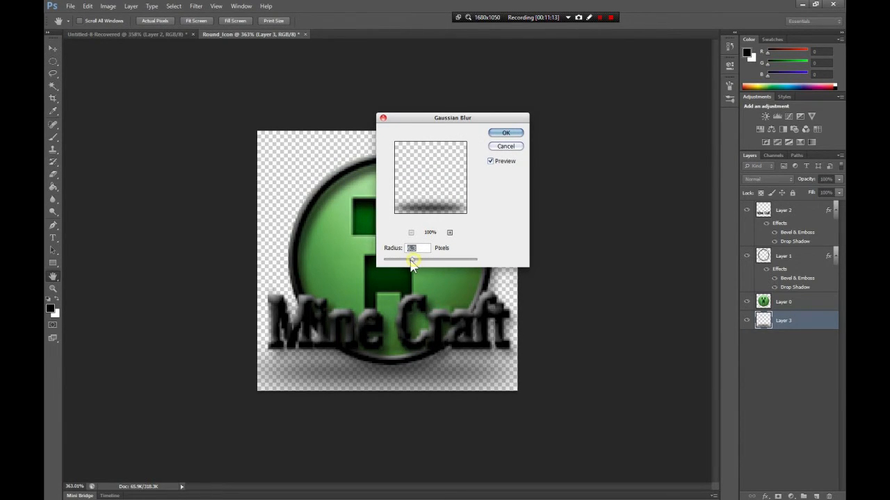
{"action": "left_click", "coordinate": [502, 133]}
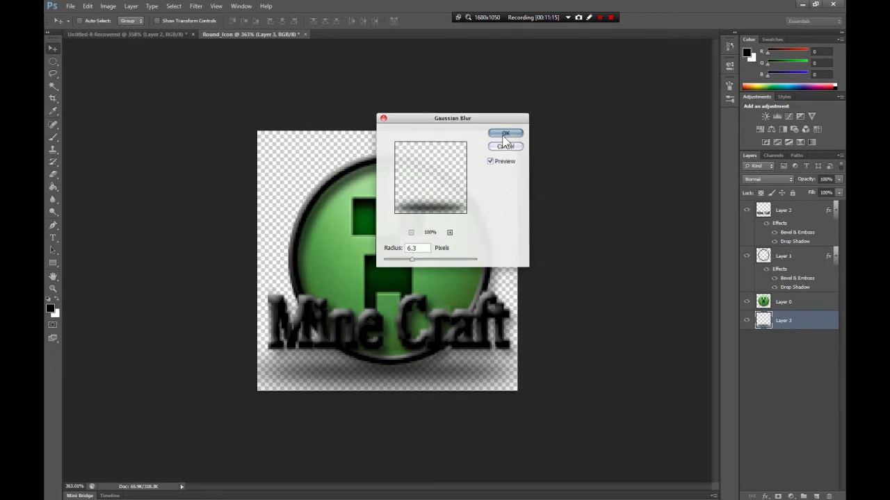